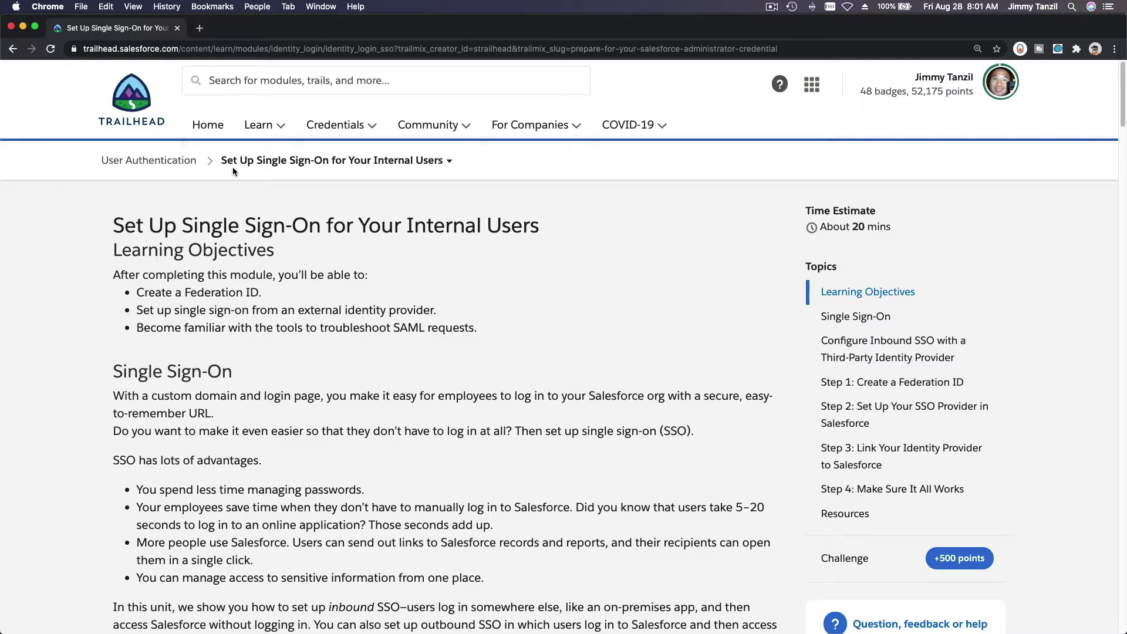
Step: Scroll through the 'Set Up Single Sign-On for Your Internal Users' unit to its Assessment Complete card
{"action": "scroll", "coordinate": [572, 255], "scroll_direction": "down", "scroll_amount": 10}
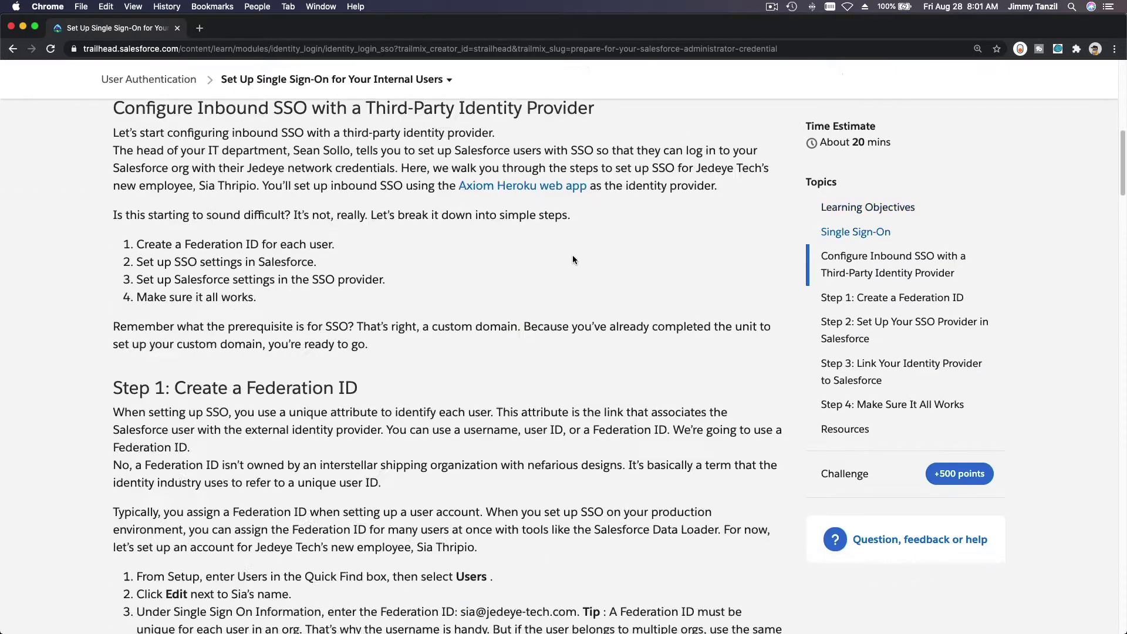
{"action": "scroll", "coordinate": [572, 255], "scroll_direction": "down", "scroll_amount": 15}
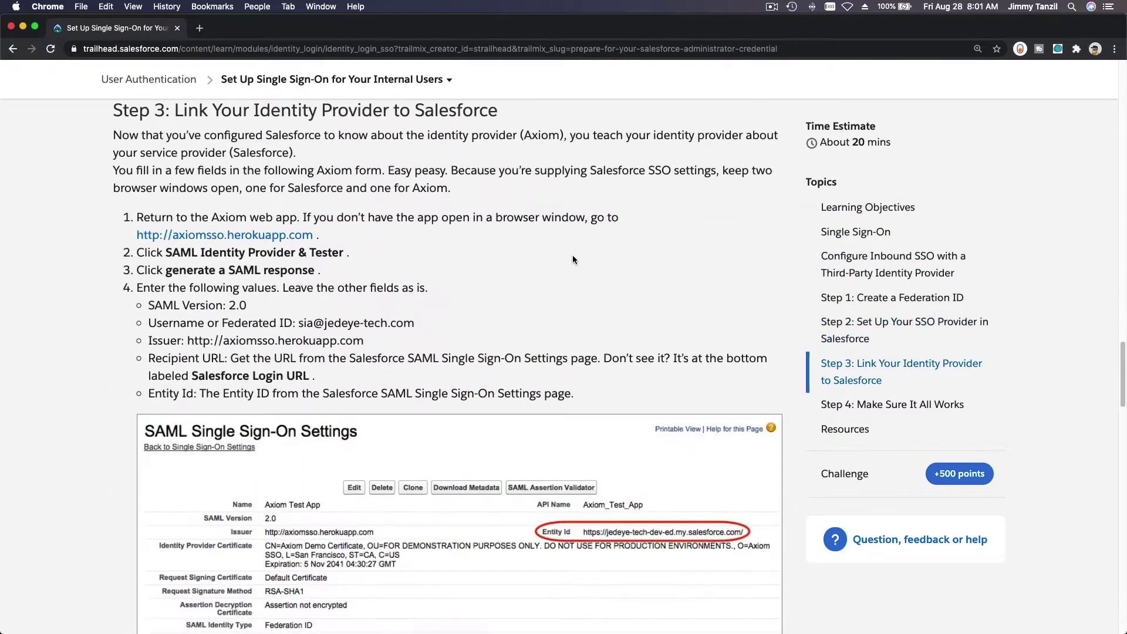
{"action": "scroll", "coordinate": [572, 259], "scroll_direction": "down", "scroll_amount": 20}
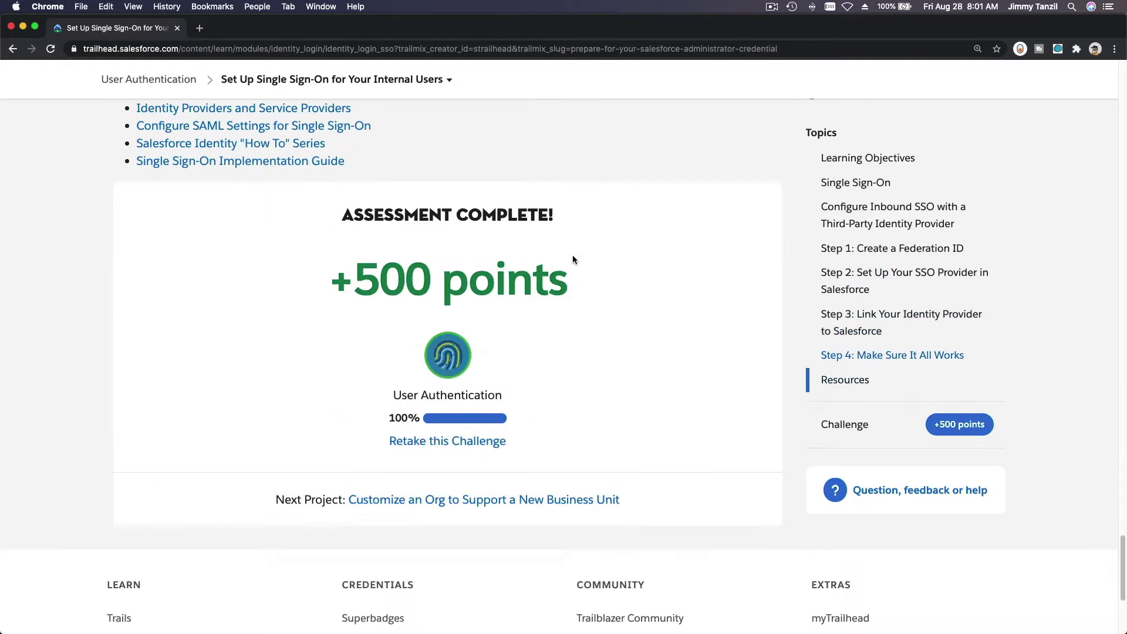
{"action": "scroll", "coordinate": [572, 259], "scroll_direction": "up", "scroll_amount": 4}
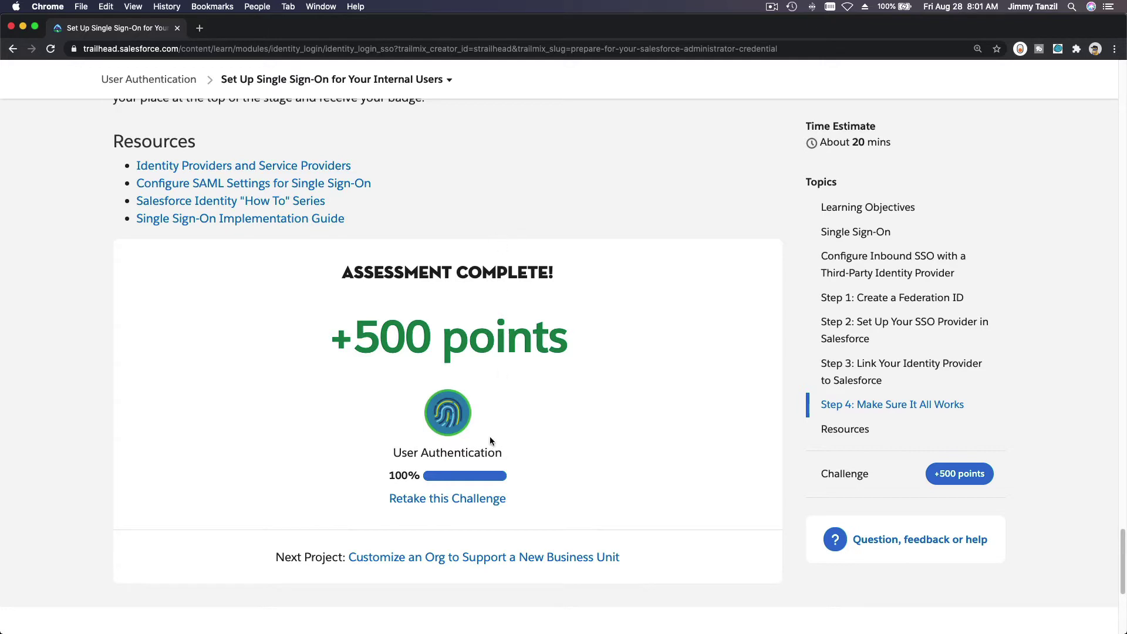
{"action": "left_click", "coordinate": [471, 499]}
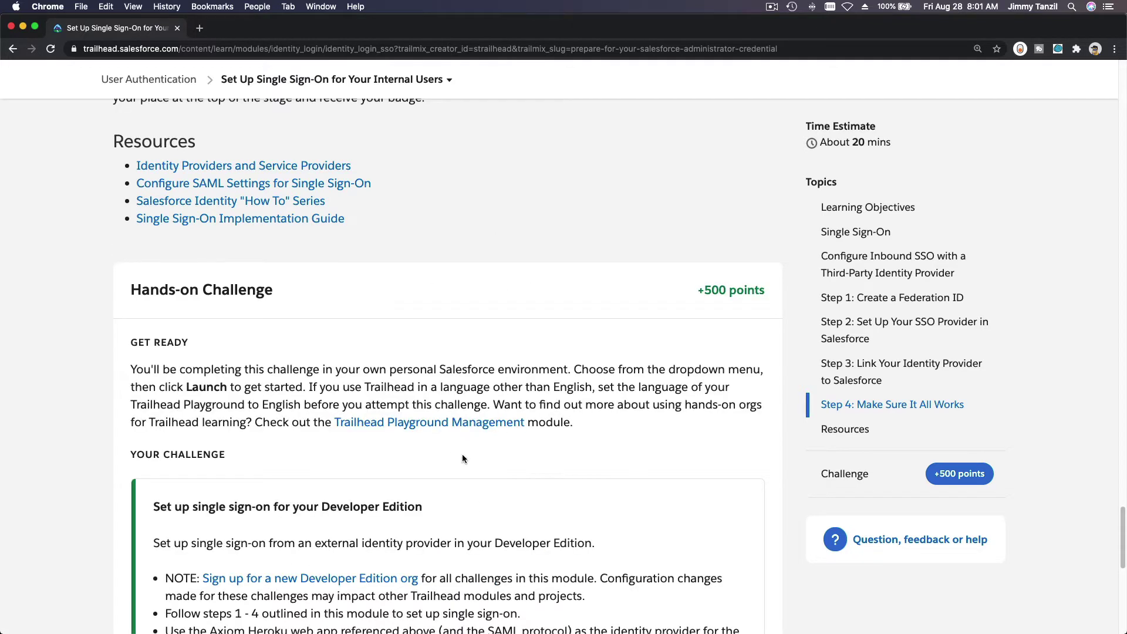
{"action": "scroll", "coordinate": [566, 340], "scroll_direction": "down", "scroll_amount": 5}
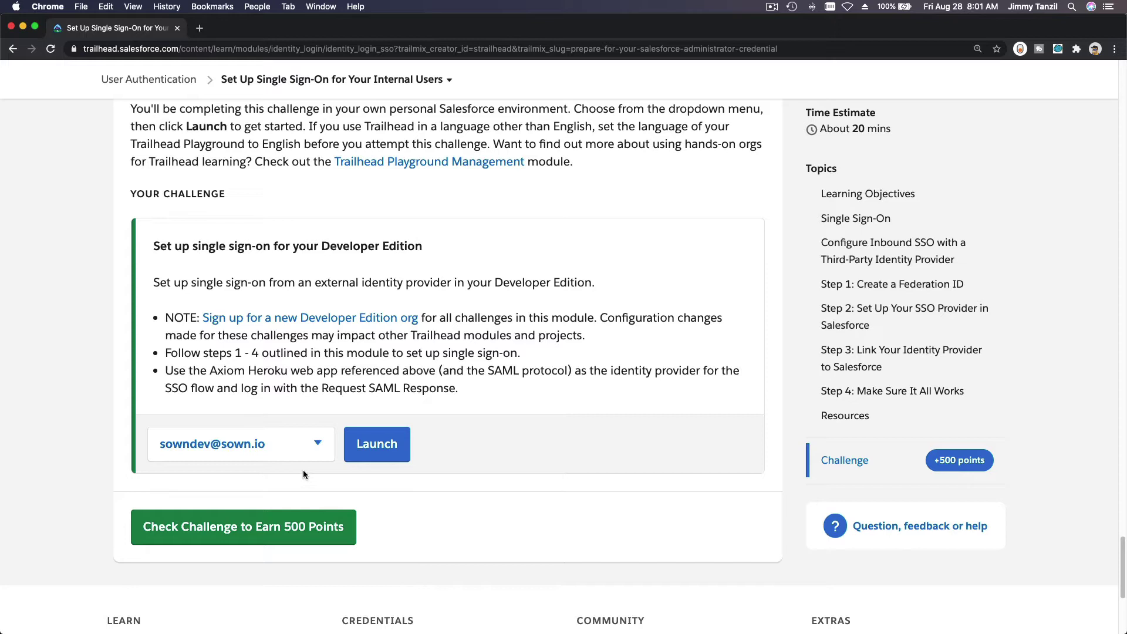
{"action": "left_click", "coordinate": [315, 448]}
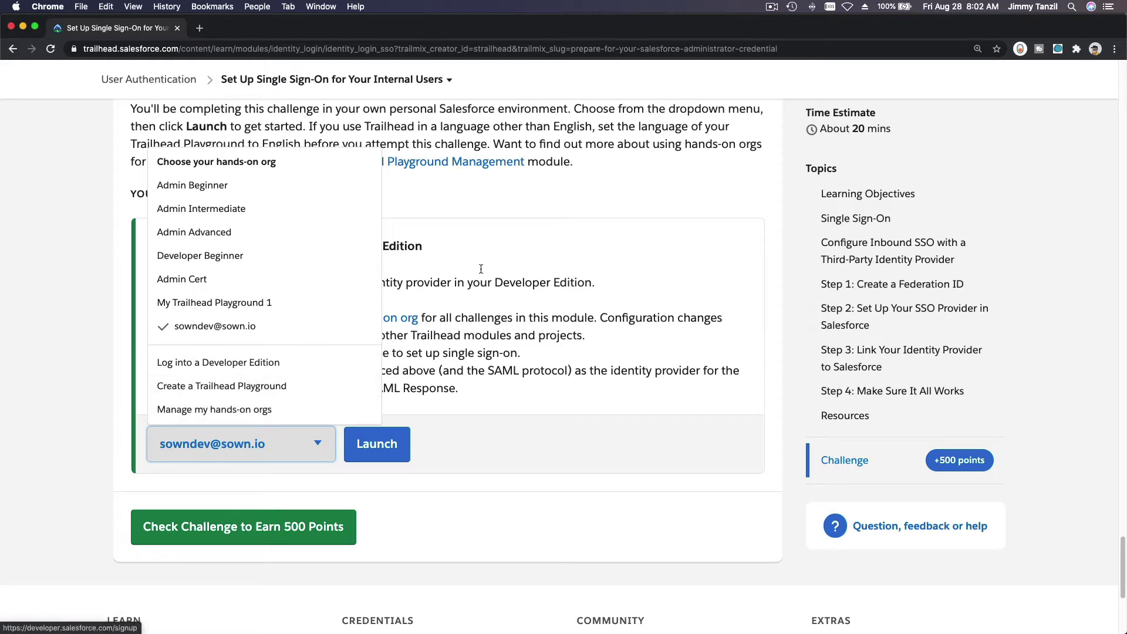
{"action": "left_click", "coordinate": [487, 249]}
Step: Open the developer.salesforce.com Developer Edition sign-up form in a new tab, then return to Trailhead's challenge
{"action": "left_click", "coordinate": [199, 28]}
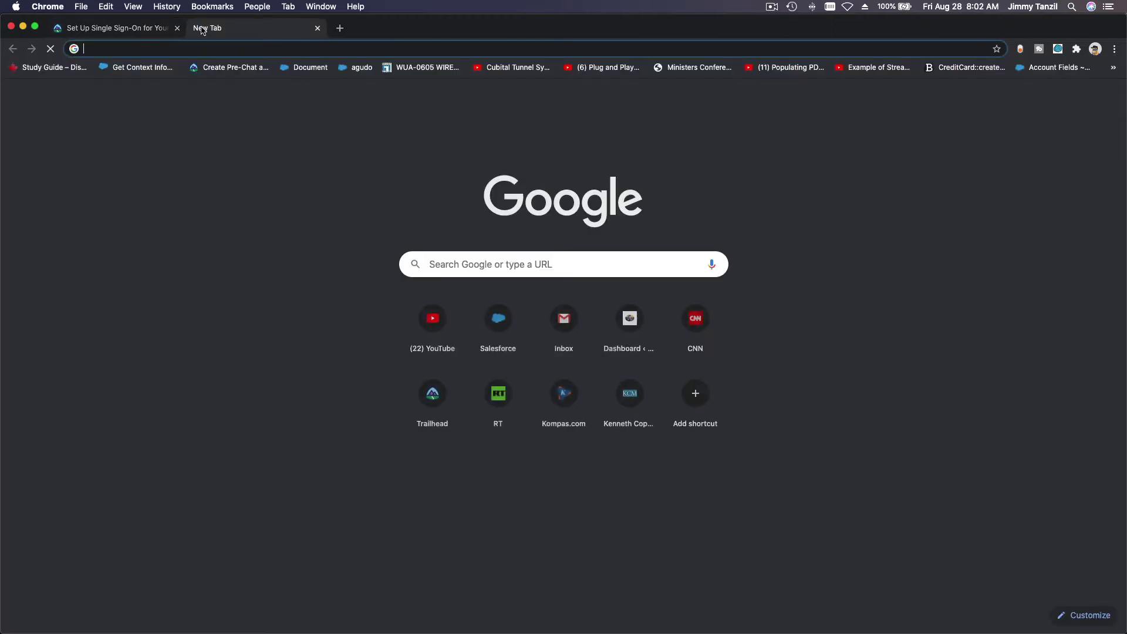
{"action": "type", "text": "developer.sa"}
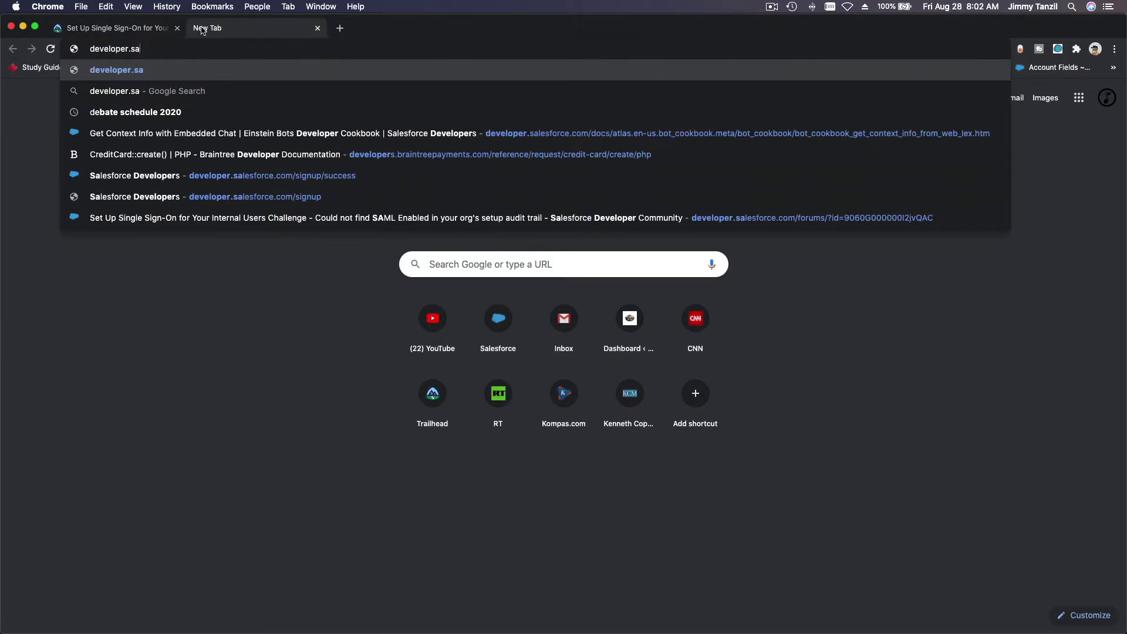
{"action": "type", "text": "lesf"}
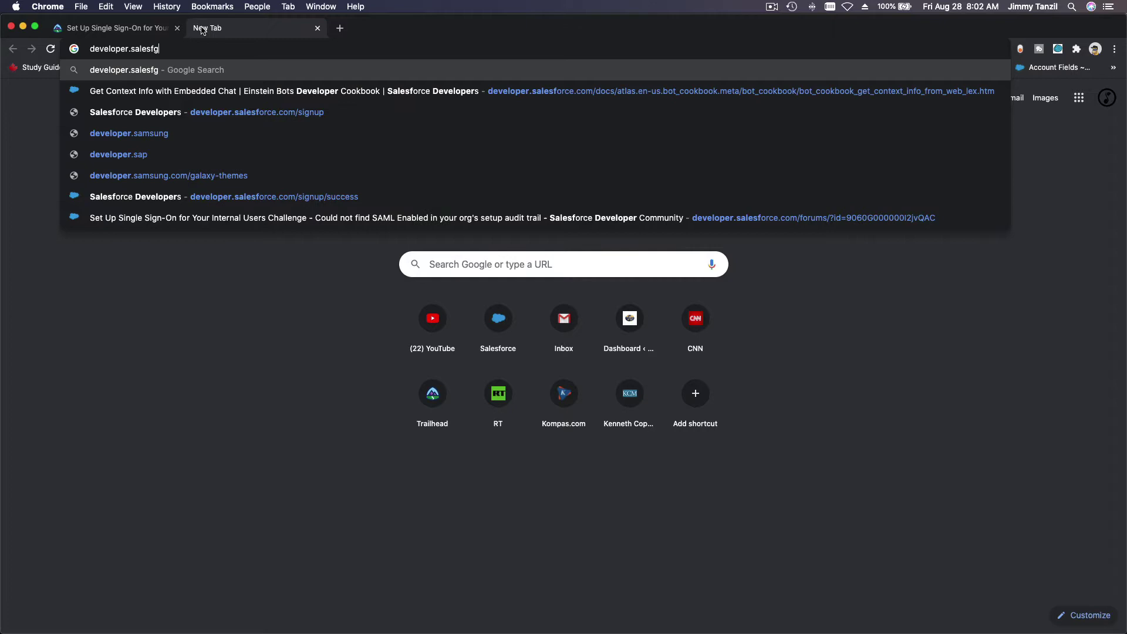
{"action": "type", "text": "orce.com"}
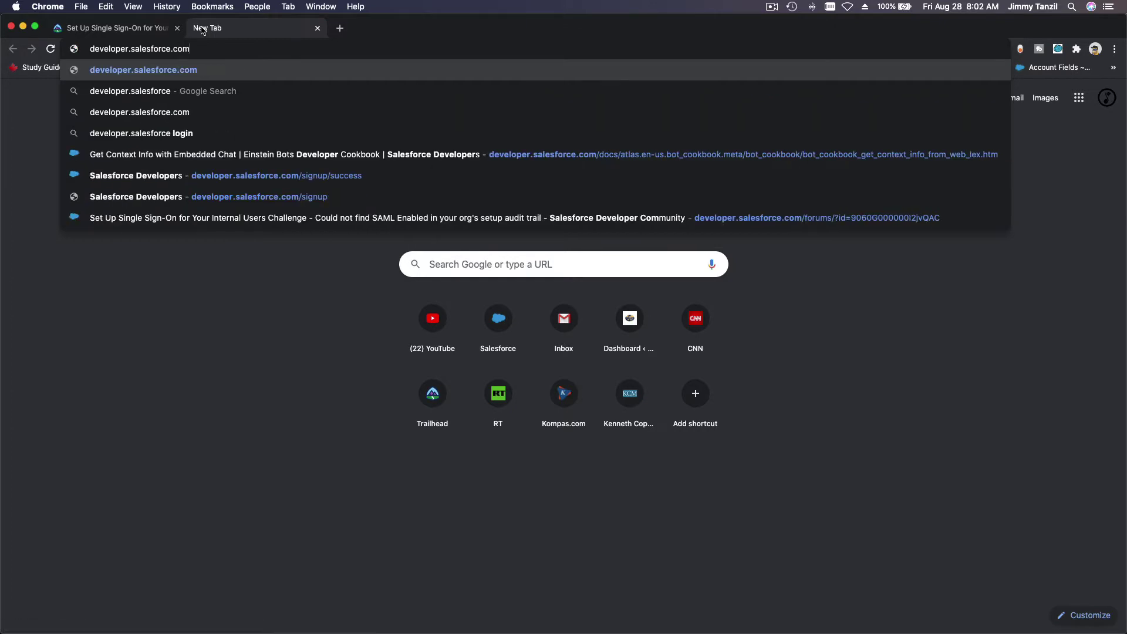
{"action": "key", "text": "Return"}
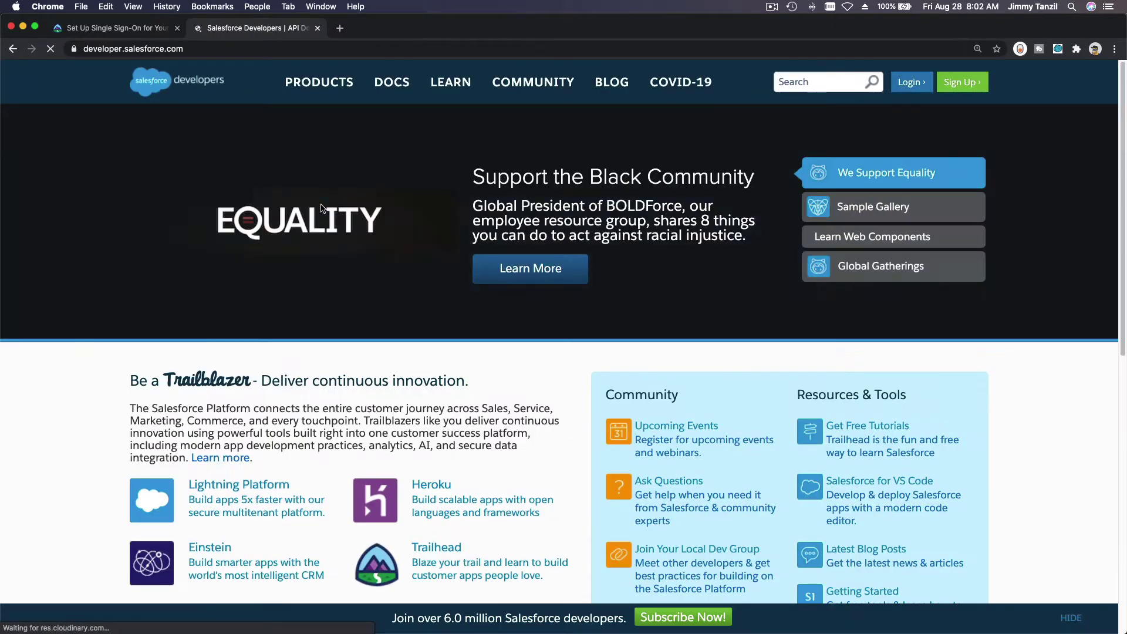
{"action": "left_click", "coordinate": [961, 82]}
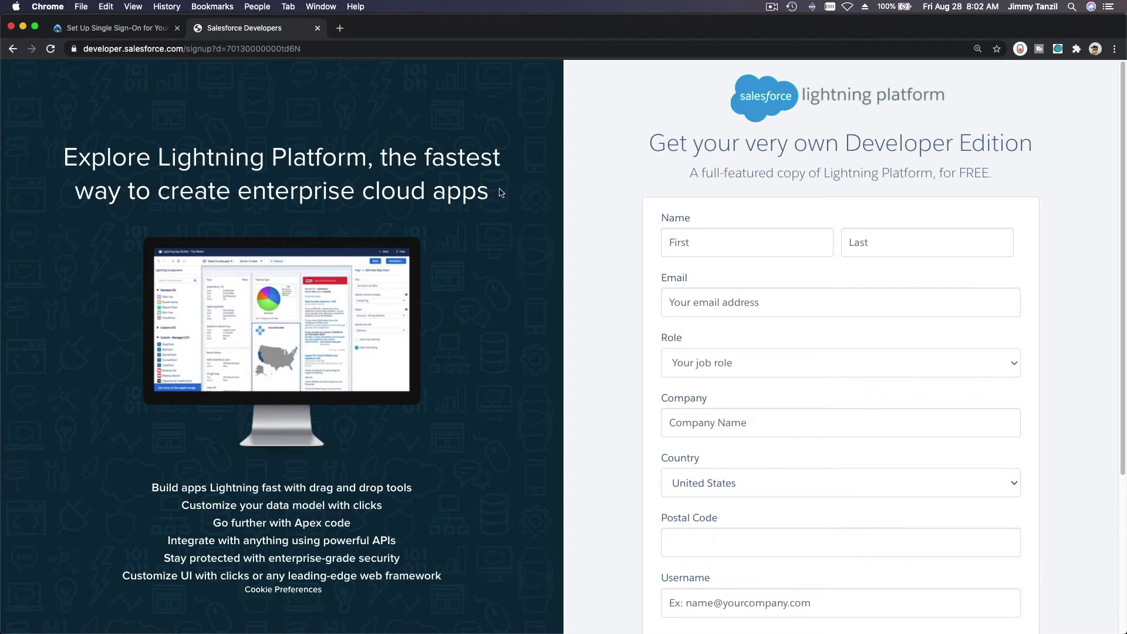
{"action": "left_click", "coordinate": [96, 30]}
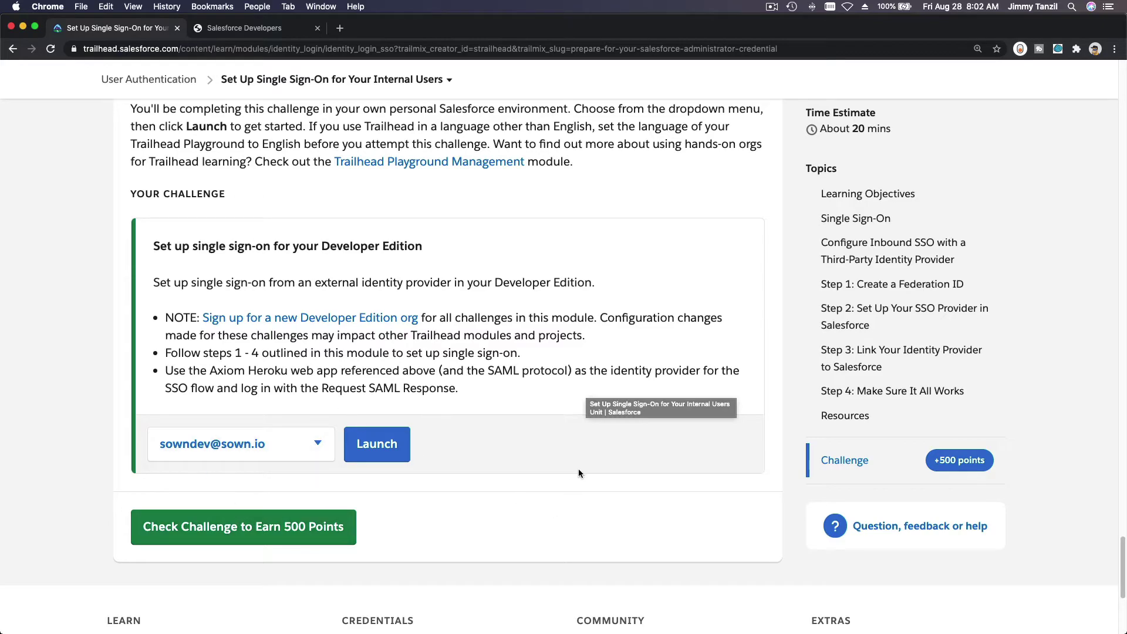
{"action": "scroll", "coordinate": [672, 501], "scroll_direction": "up", "scroll_amount": 20}
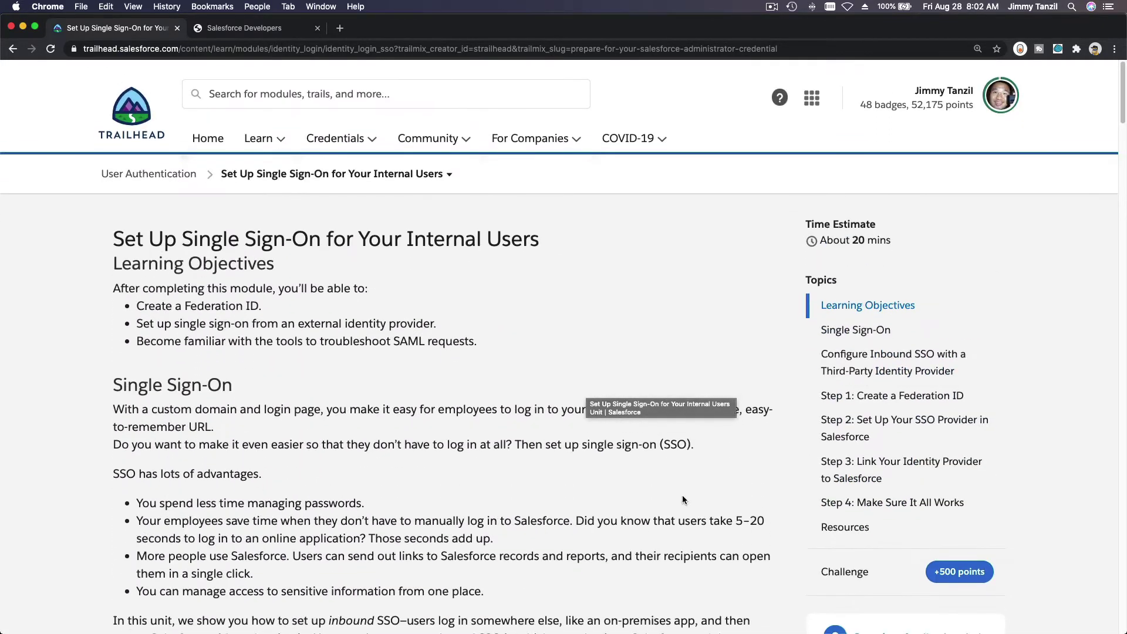
{"action": "left_click", "coordinate": [1000, 85]}
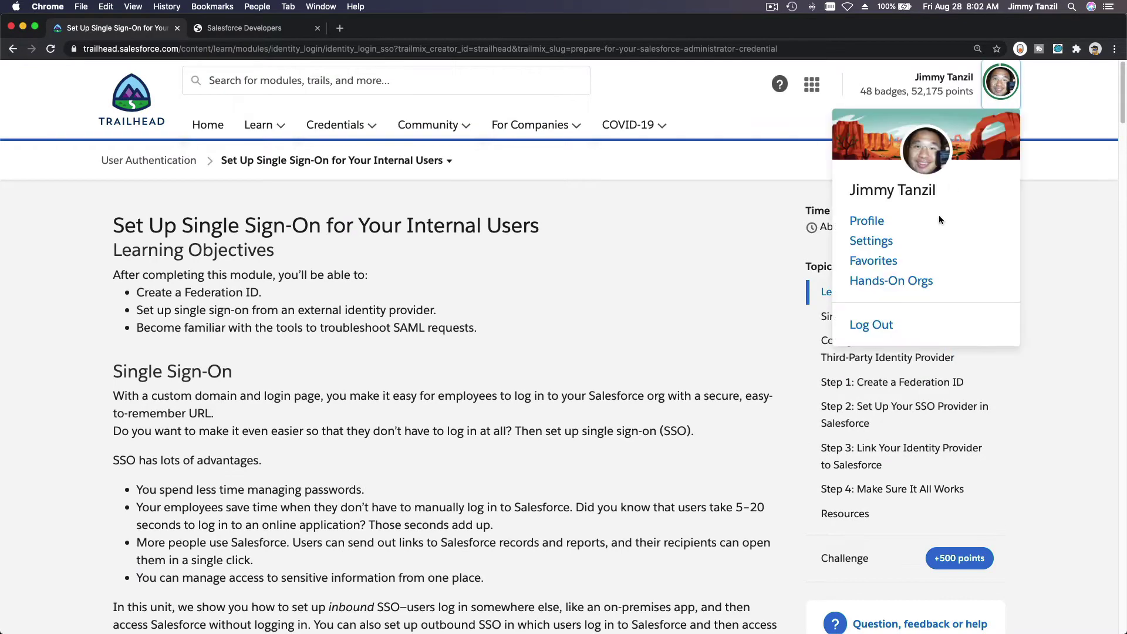
{"action": "left_click", "coordinate": [890, 280], "text": "super"}
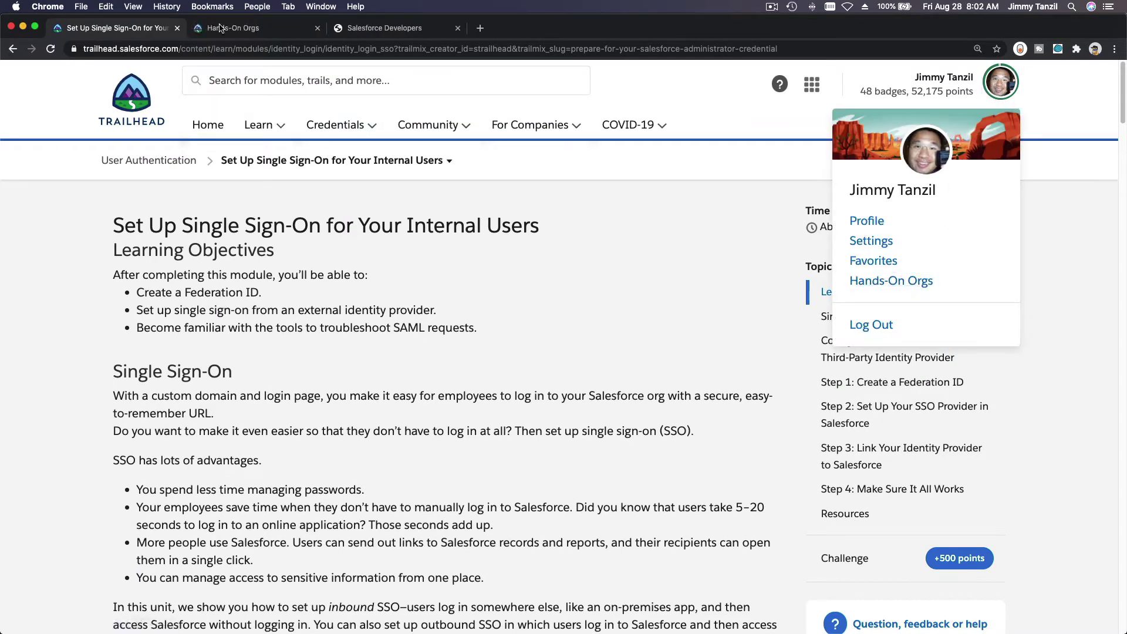
{"action": "key", "text": "ctrl+Tab"}
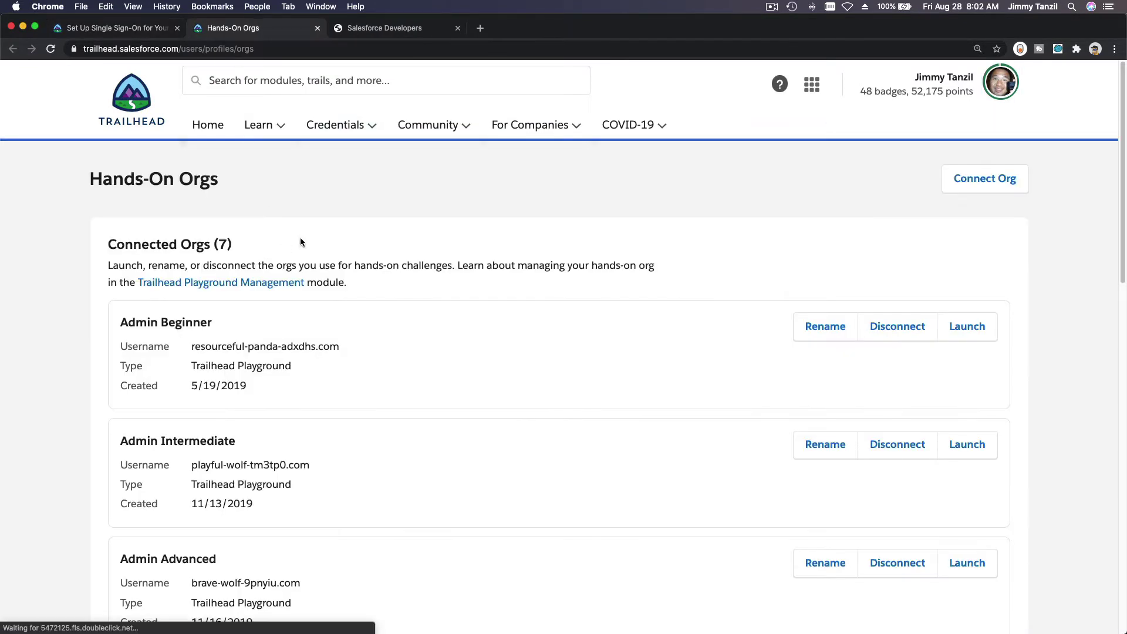
{"action": "left_click", "coordinate": [980, 185]}
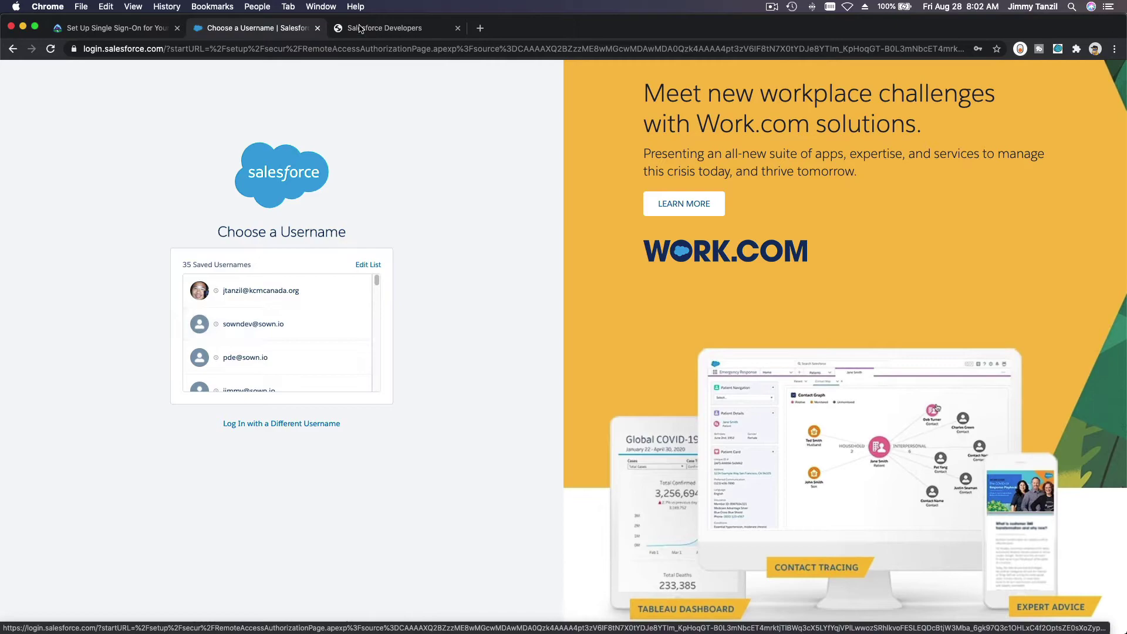
{"action": "left_click", "coordinate": [316, 28]}
{"action": "scroll", "coordinate": [452, 287], "scroll_direction": "down", "scroll_amount": 20}
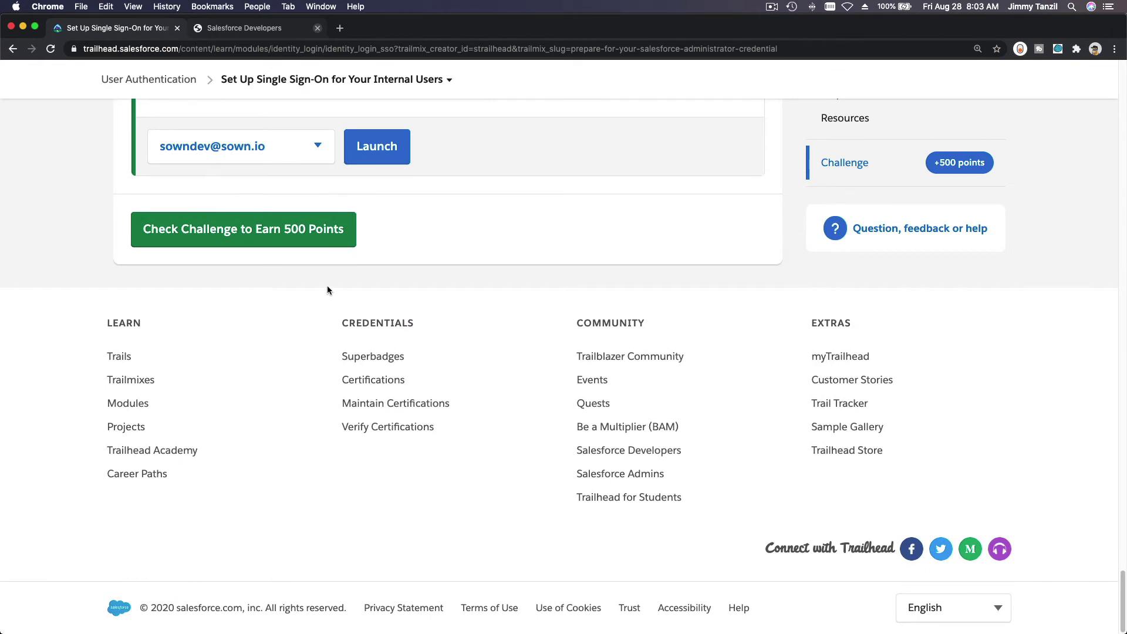
Step: Reopen and then dismiss the hands-on org list on the single sign-on challenge
{"action": "scroll", "coordinate": [317, 281], "scroll_direction": "up", "scroll_amount": 3}
{"action": "left_click", "coordinate": [262, 321]}
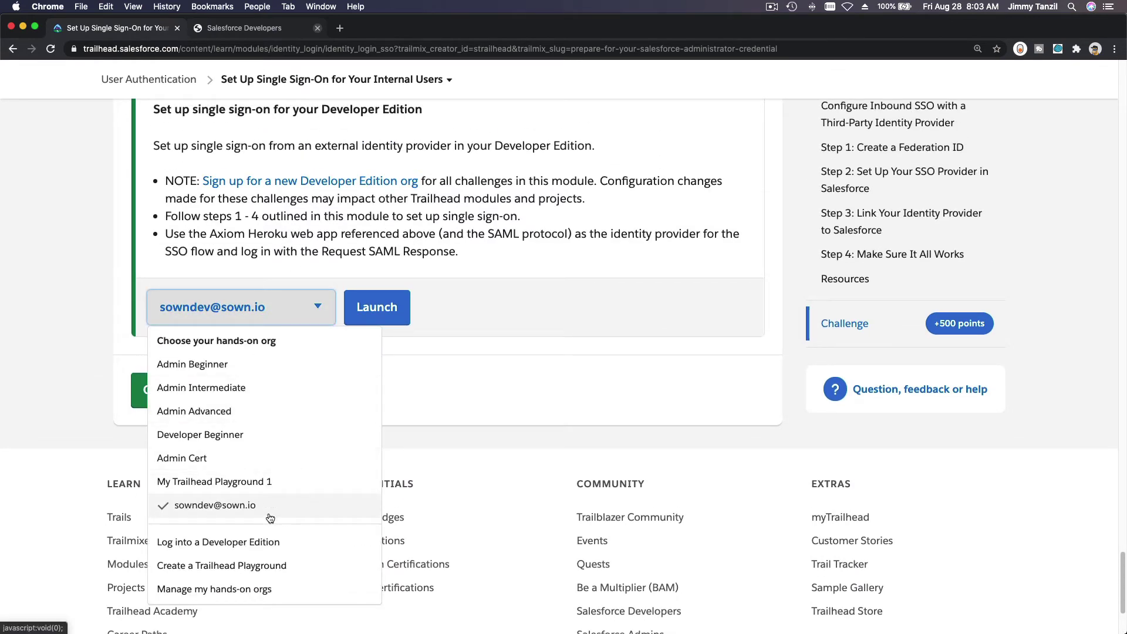
{"action": "left_click", "coordinate": [493, 401]}
{"action": "scroll", "coordinate": [493, 404], "scroll_direction": "up", "scroll_amount": 1}
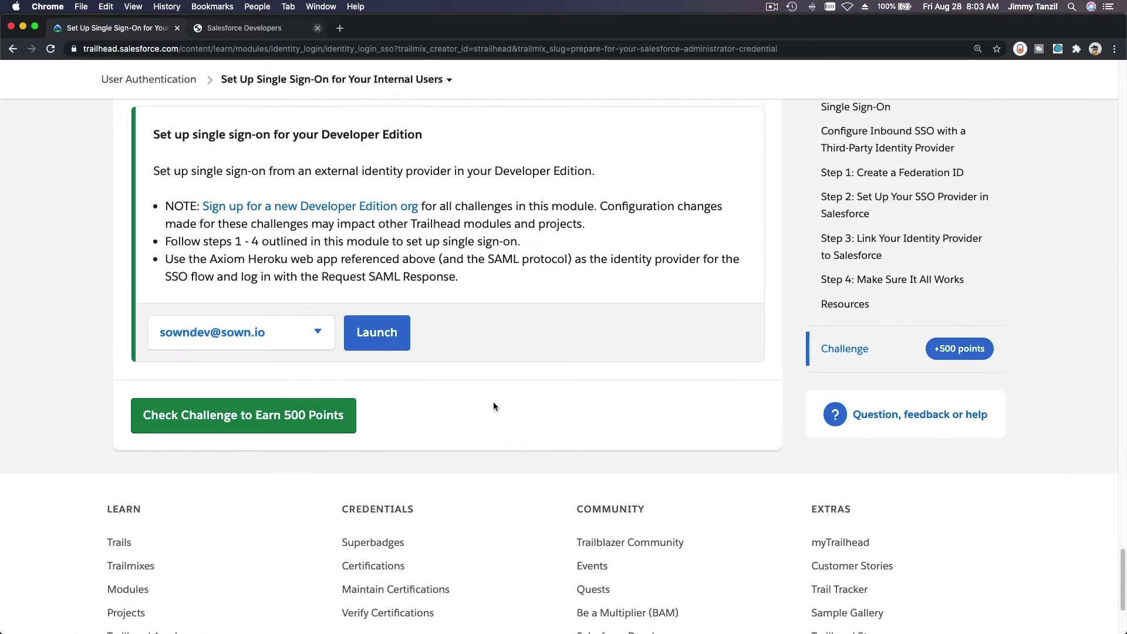
{"action": "scroll", "coordinate": [546, 353], "scroll_direction": "up", "scroll_amount": 2}
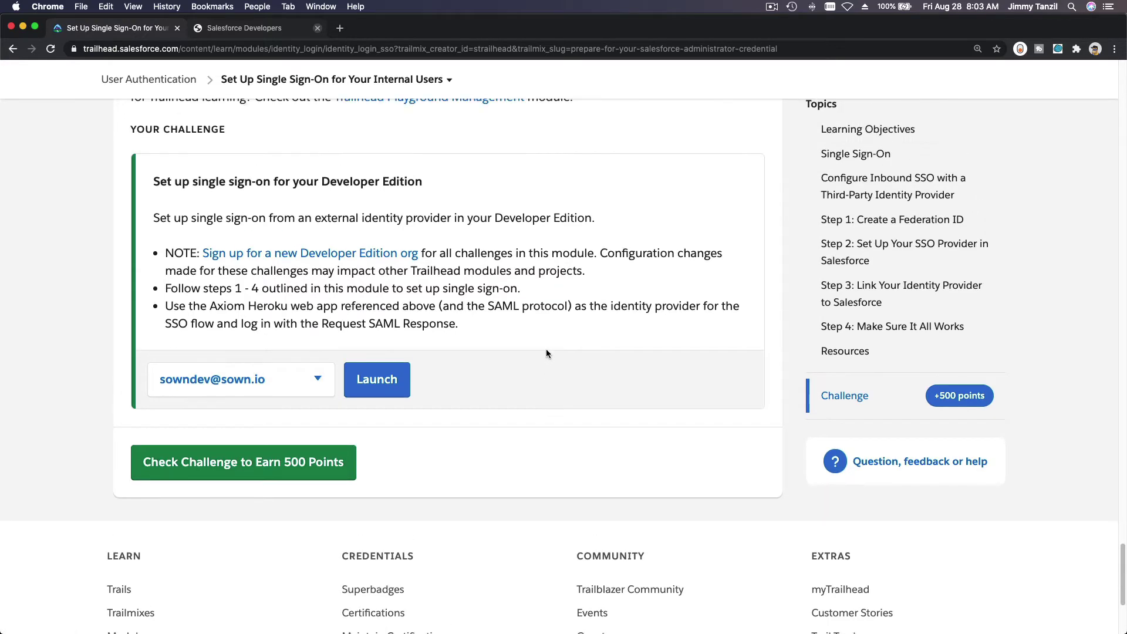
{"action": "scroll", "coordinate": [545, 352], "scroll_direction": "up", "scroll_amount": 5}
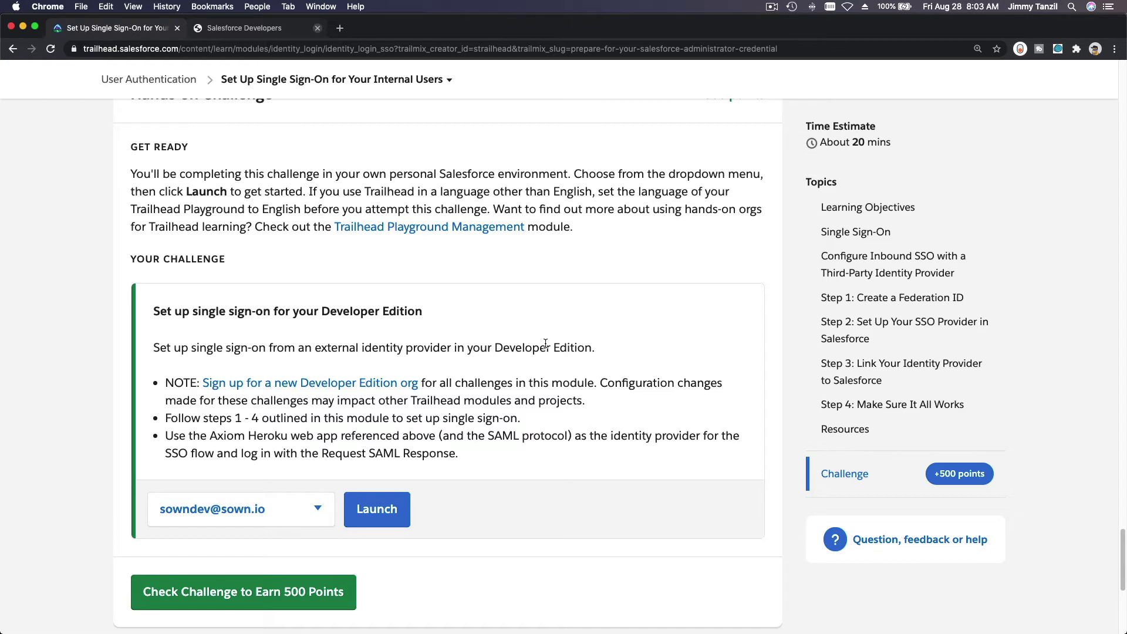
Step: Load the 'Prepare for Your Salesforce Administrator Credential' trailmix from Bookmarks in the sign-up tab
{"action": "left_click", "coordinate": [265, 29]}
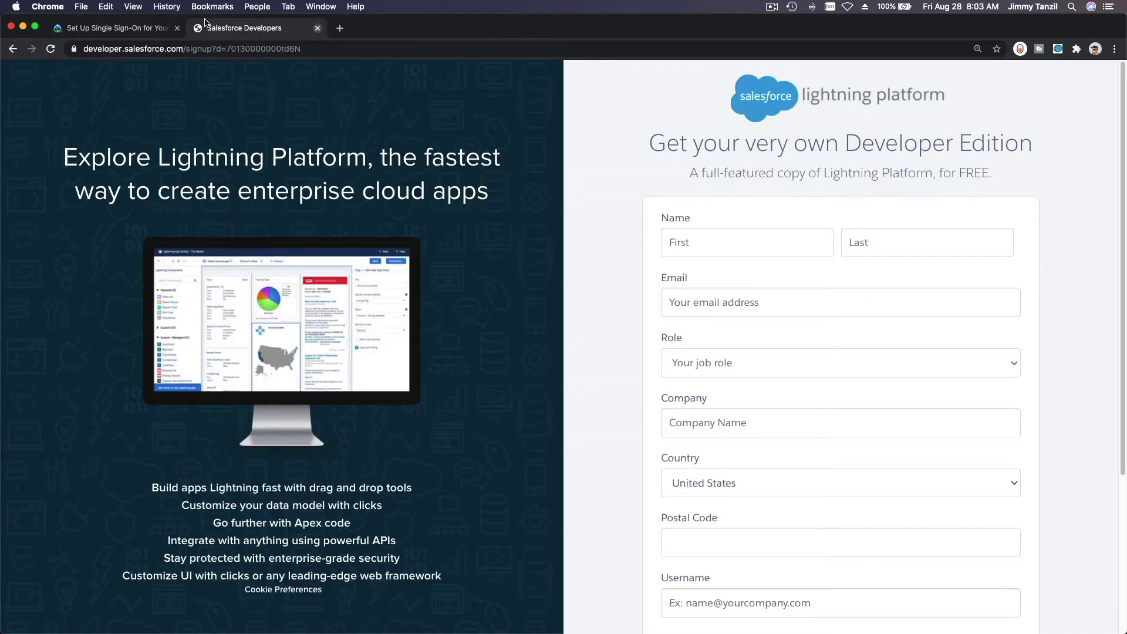
{"action": "left_click", "coordinate": [212, 6]}
{"action": "left_click", "coordinate": [256, 321]}
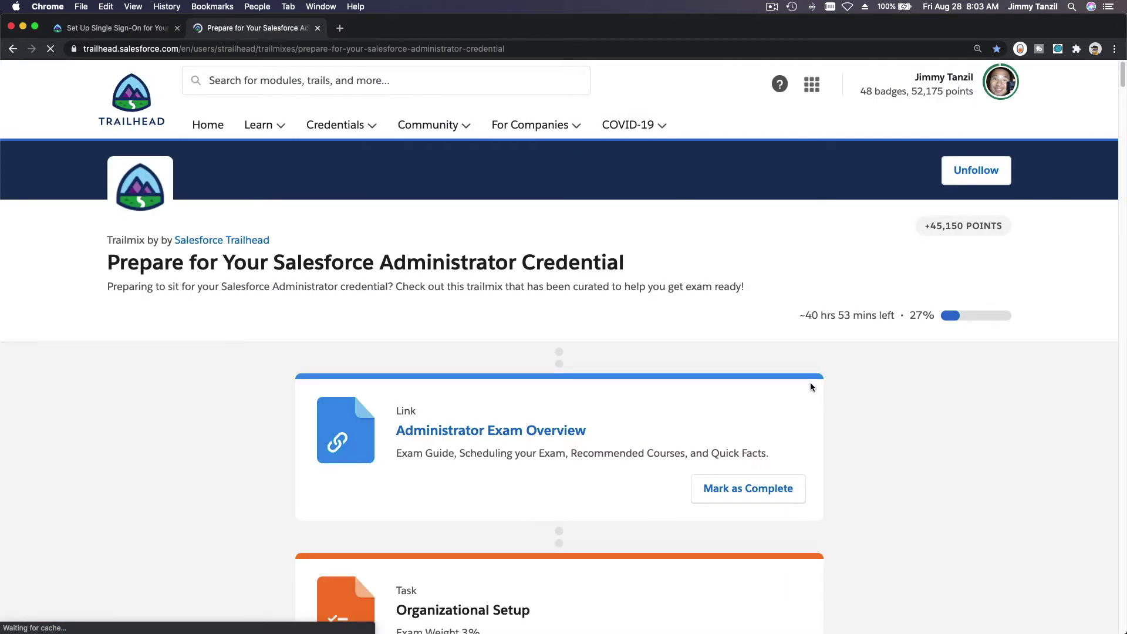
Step: Scroll the Administrator trailmix down to the locked Security Specialist superbadge card (+5,500 points)
{"action": "scroll", "coordinate": [921, 391], "scroll_direction": "down", "scroll_amount": 10}
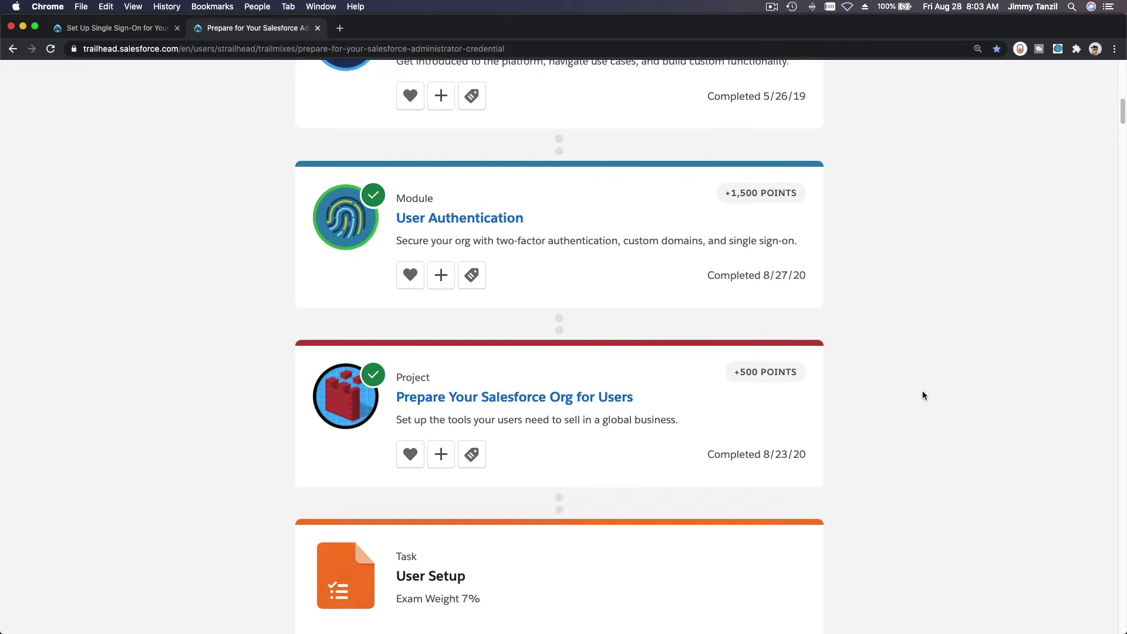
{"action": "scroll", "coordinate": [921, 389], "scroll_direction": "down", "scroll_amount": 13}
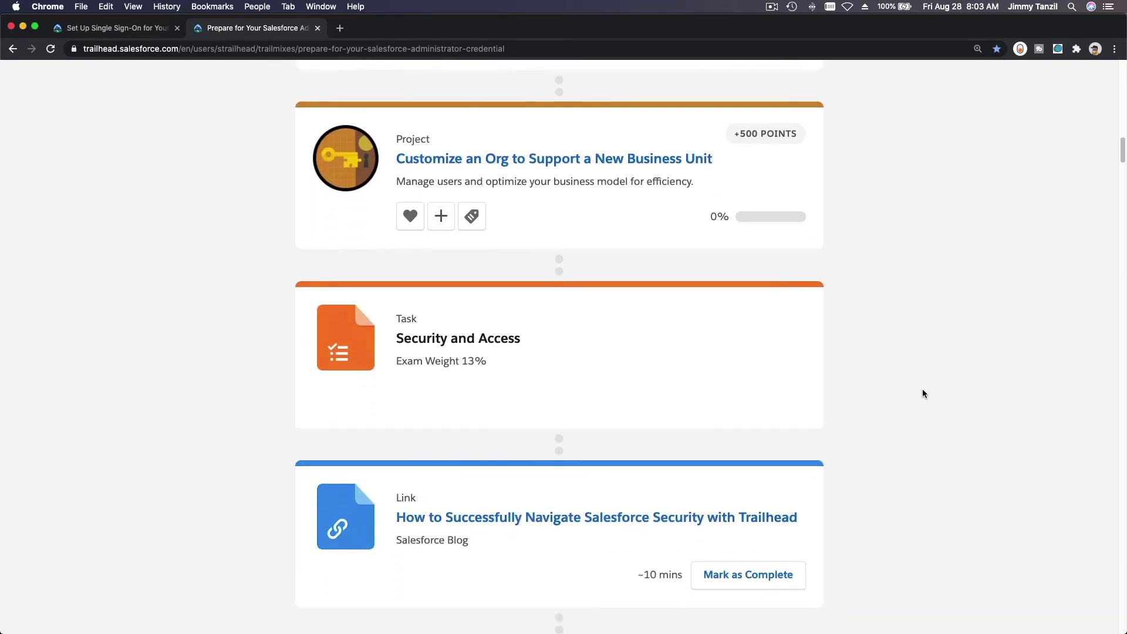
{"action": "scroll", "coordinate": [922, 393], "scroll_direction": "down", "scroll_amount": 8}
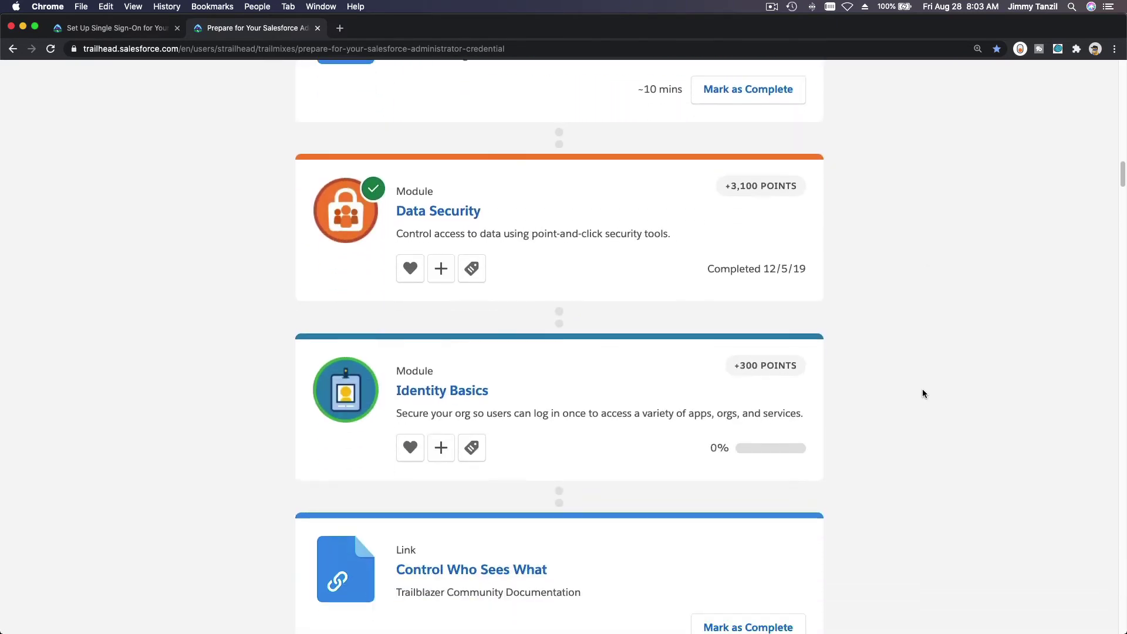
{"action": "scroll", "coordinate": [923, 393], "scroll_direction": "down", "scroll_amount": 8}
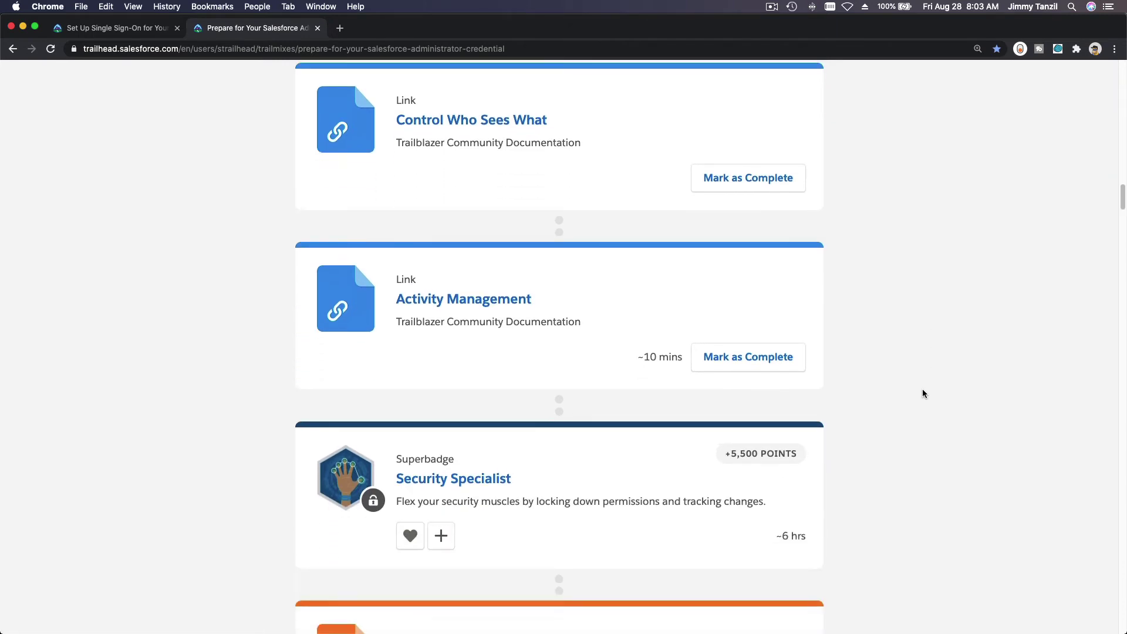
{"action": "scroll", "coordinate": [922, 389], "scroll_direction": "down", "scroll_amount": 2}
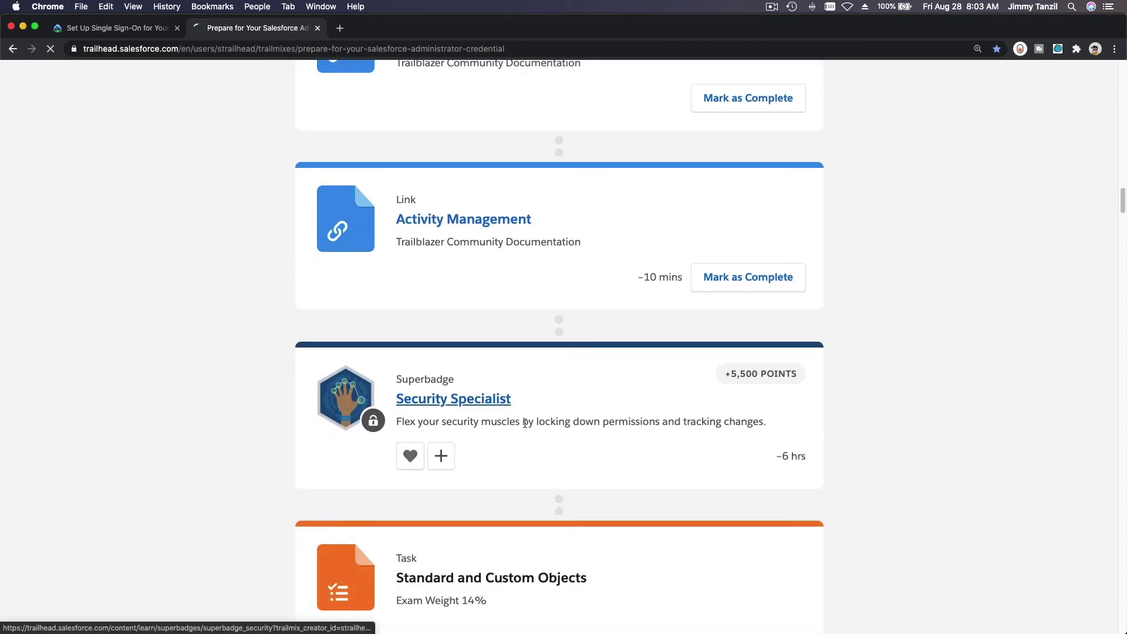
Step: Open the Security Specialist superbadge page and review it, then return to the single sign-on challenge
{"action": "left_click", "coordinate": [500, 401]}
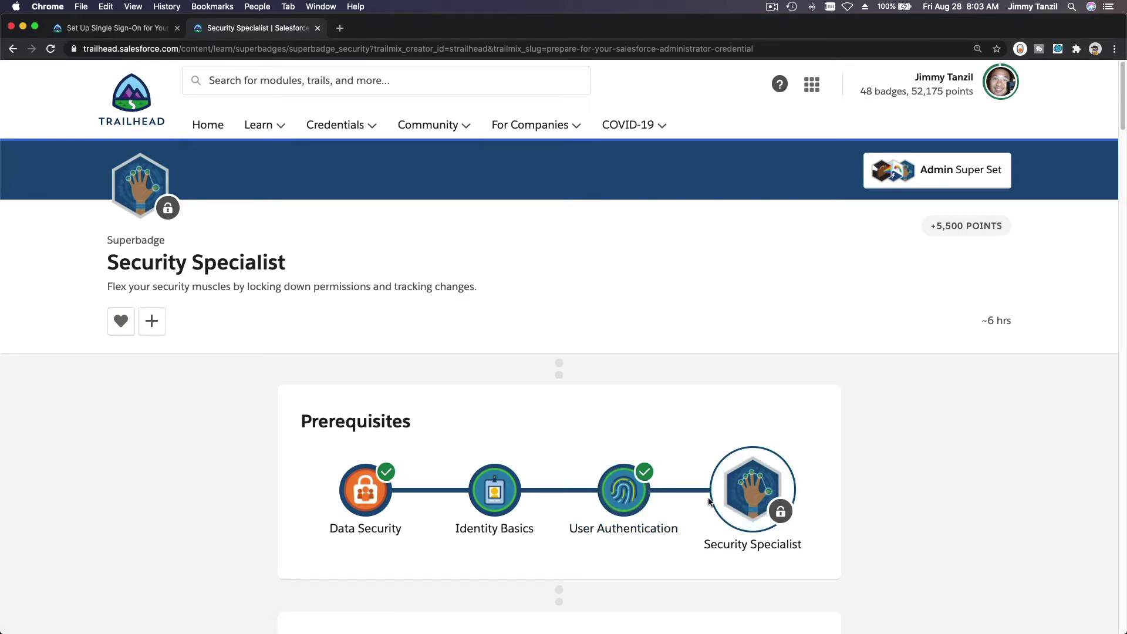
{"action": "scroll", "coordinate": [766, 497], "scroll_direction": "down", "scroll_amount": 3}
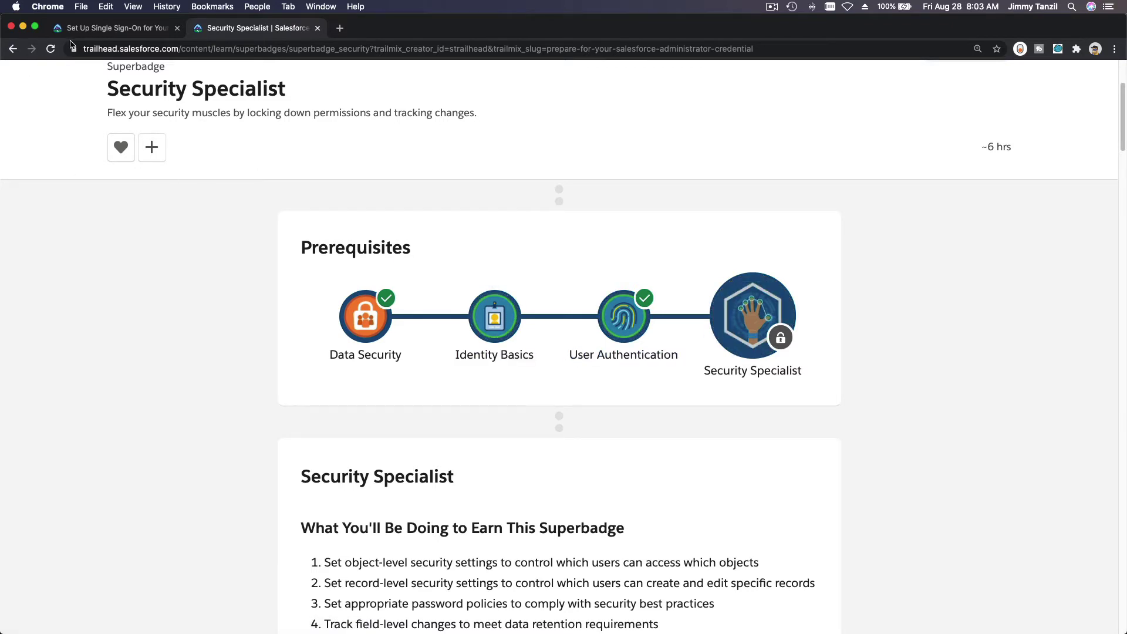
{"action": "left_click", "coordinate": [84, 29]}
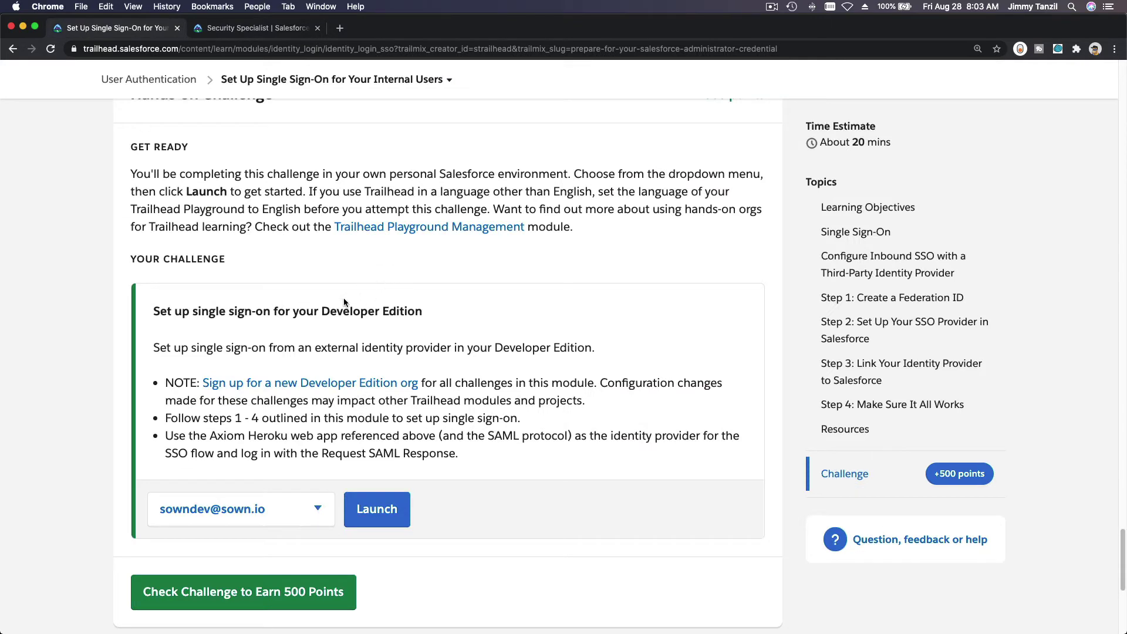
{"action": "left_click_drag", "start_coordinate": [321, 312], "coordinate": [419, 306]}
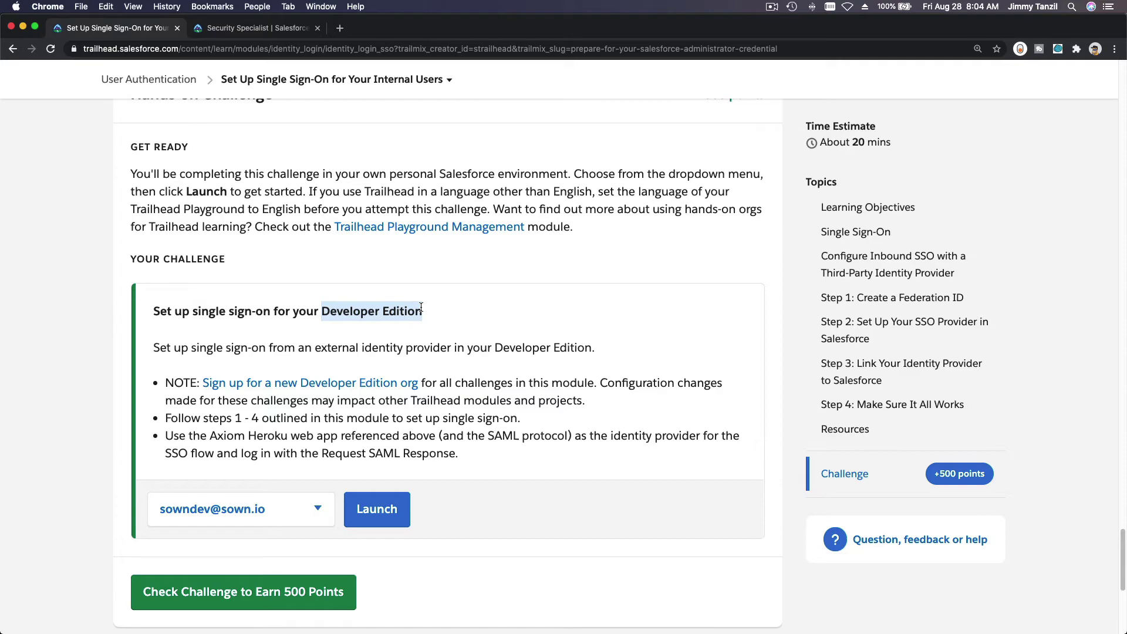
{"action": "left_click", "coordinate": [420, 271]}
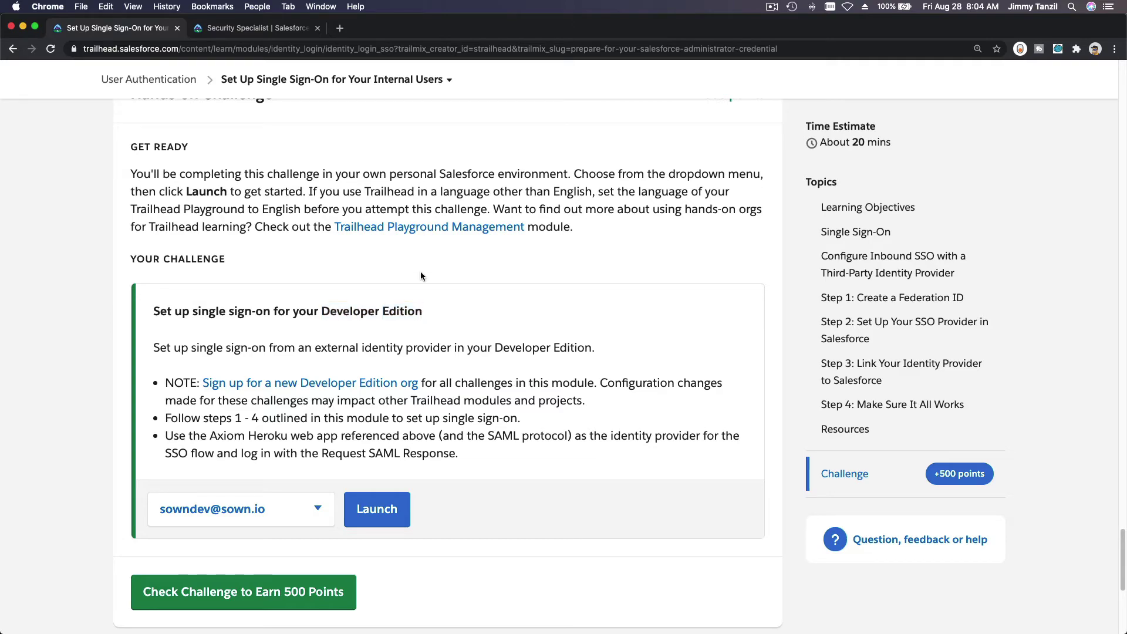
{"action": "scroll", "coordinate": [420, 271], "scroll_direction": "up", "scroll_amount": 20}
{"action": "scroll", "coordinate": [420, 269], "scroll_direction": "up", "scroll_amount": 10}
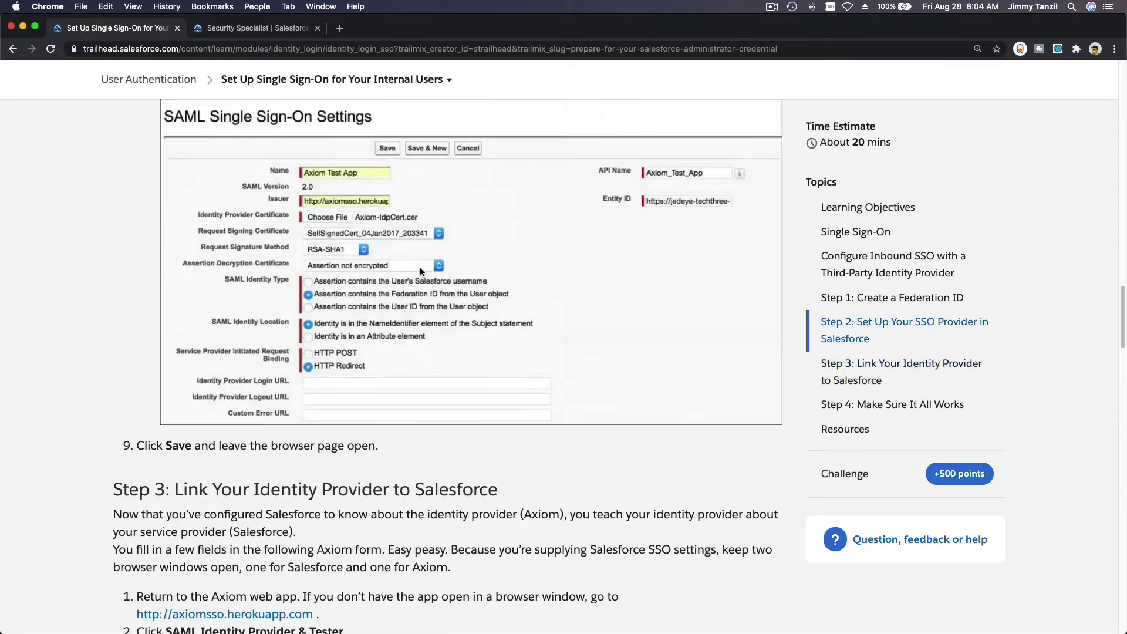
{"action": "scroll", "coordinate": [282, 334], "scroll_direction": "down", "scroll_amount": 15}
{"action": "scroll", "coordinate": [282, 333], "scroll_direction": "down", "scroll_amount": 15}
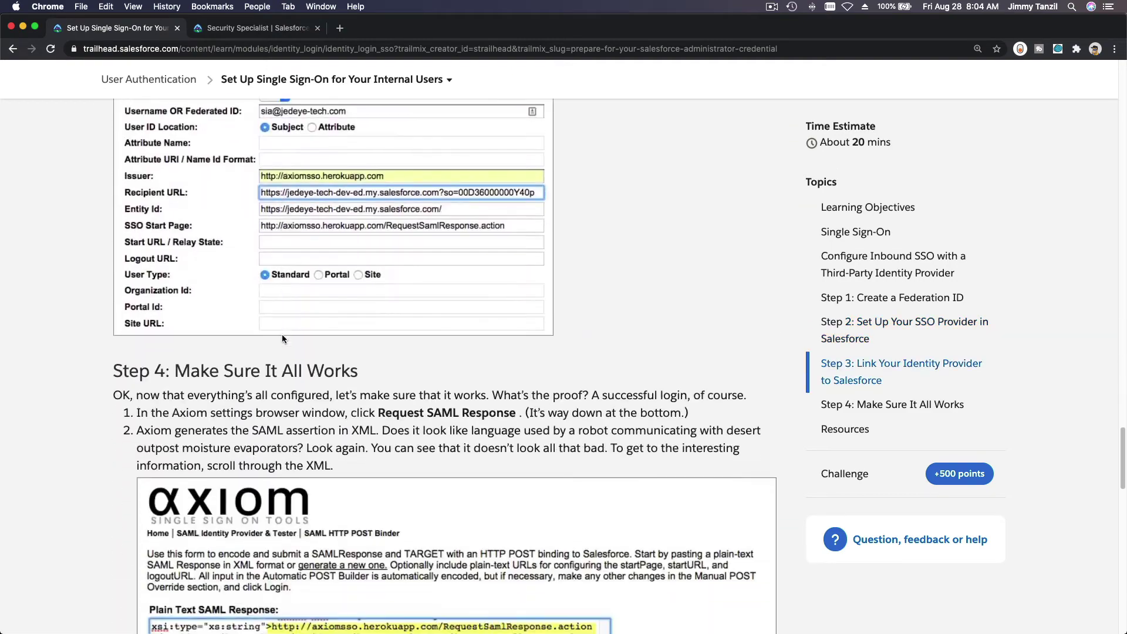
{"action": "scroll", "coordinate": [371, 343], "scroll_direction": "down", "scroll_amount": 4}
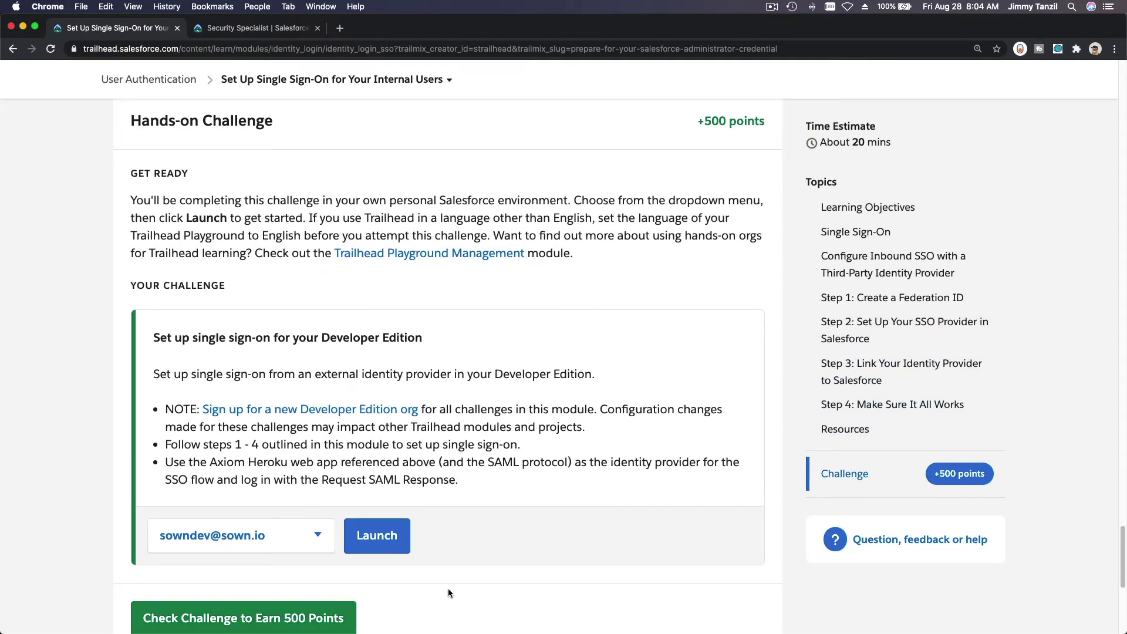
{"action": "scroll", "coordinate": [448, 593], "scroll_direction": "down", "scroll_amount": 1}
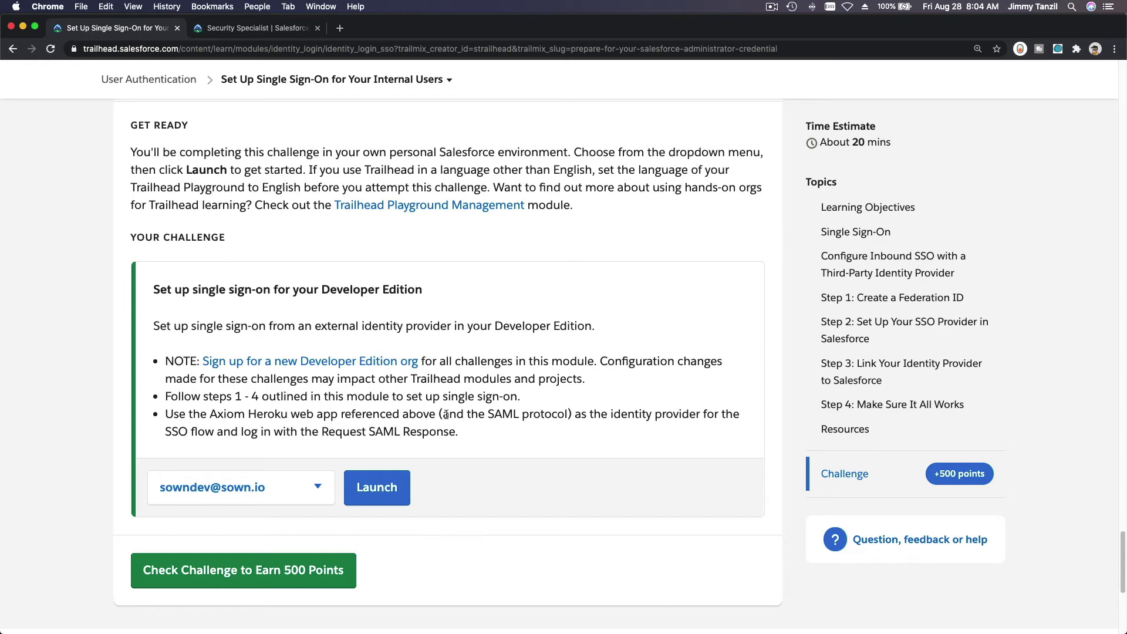
Step: Navigate back from the Security Specialist superbadge page and scroll through the resulting Trailhead page
{"action": "left_click", "coordinate": [272, 33]}
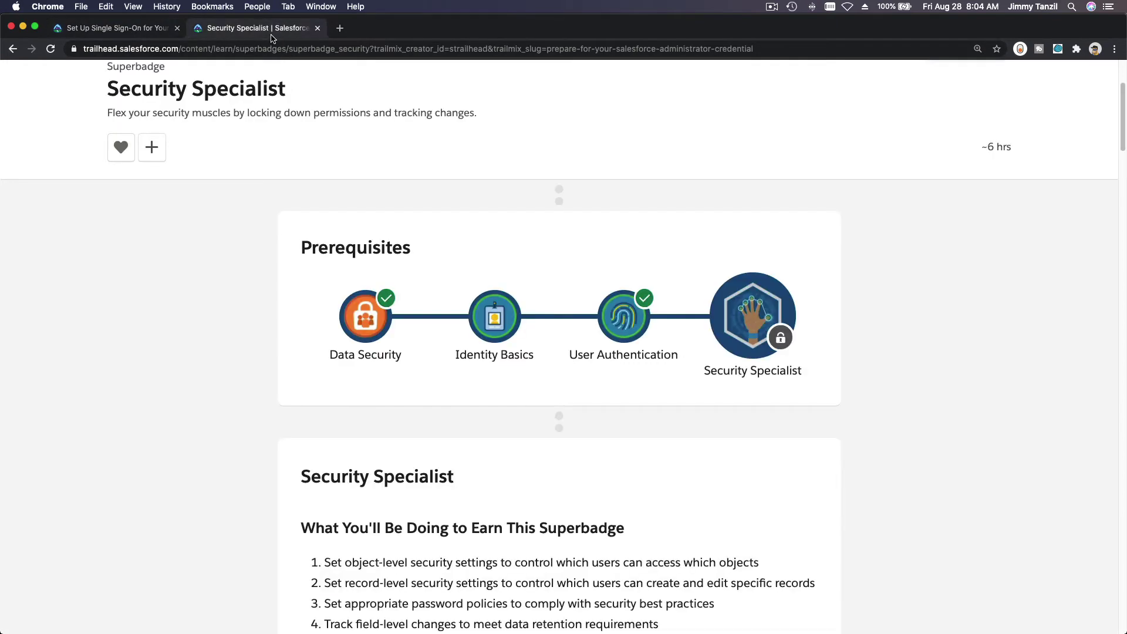
{"action": "left_click", "coordinate": [14, 49]}
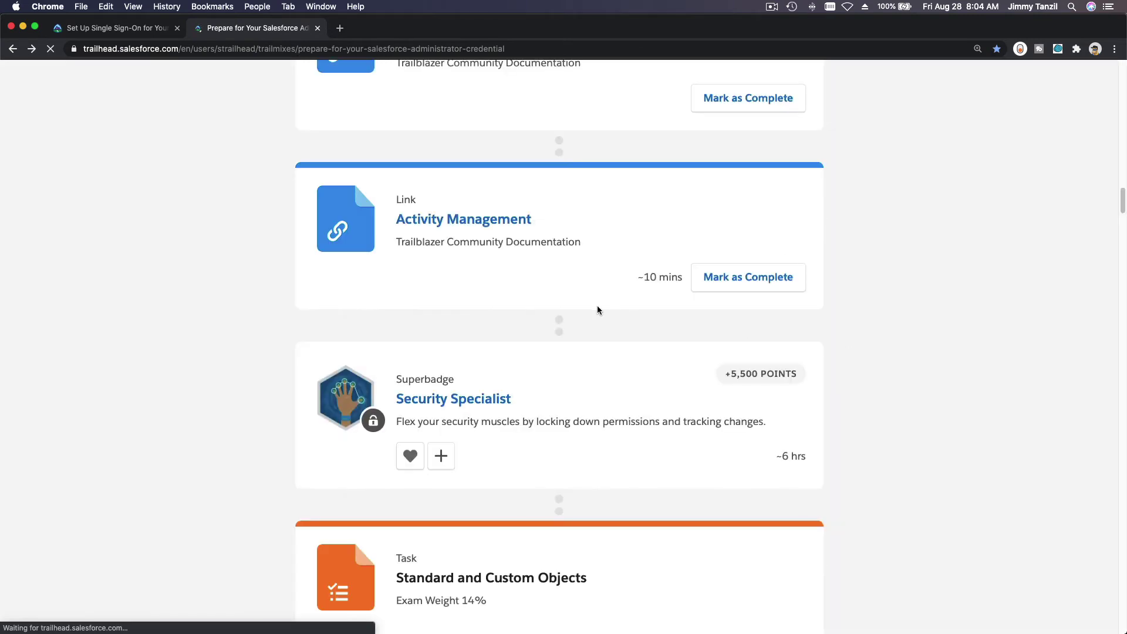
{"action": "scroll", "coordinate": [591, 302], "scroll_direction": "up", "scroll_amount": 6}
{"action": "scroll", "coordinate": [590, 298], "scroll_direction": "up", "scroll_amount": 7}
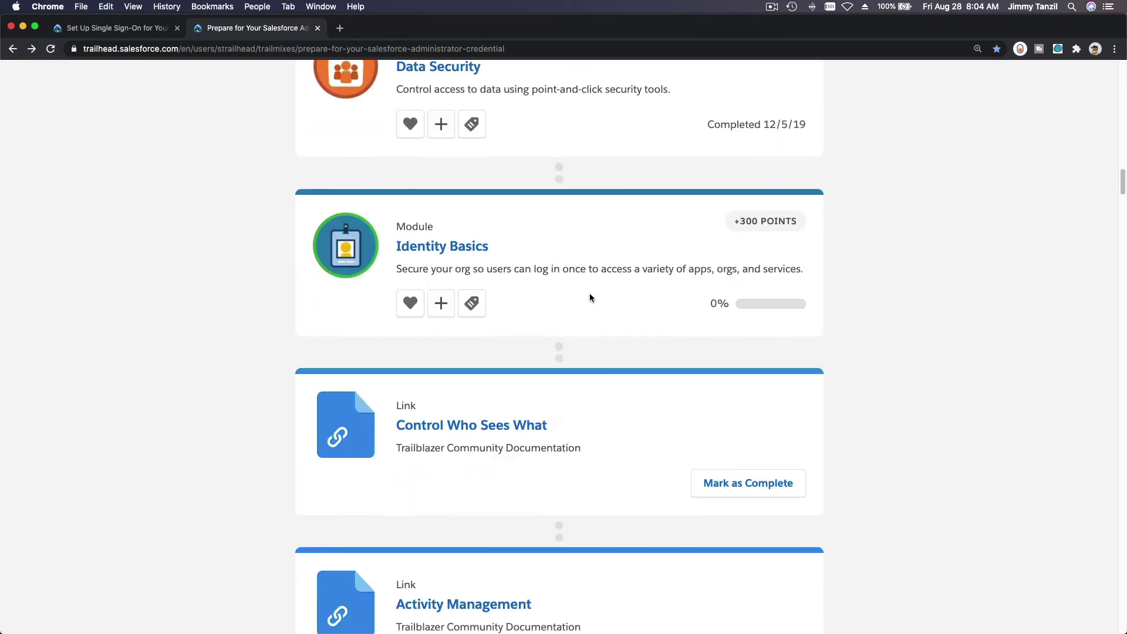
{"action": "scroll", "coordinate": [589, 296], "scroll_direction": "up", "scroll_amount": 10}
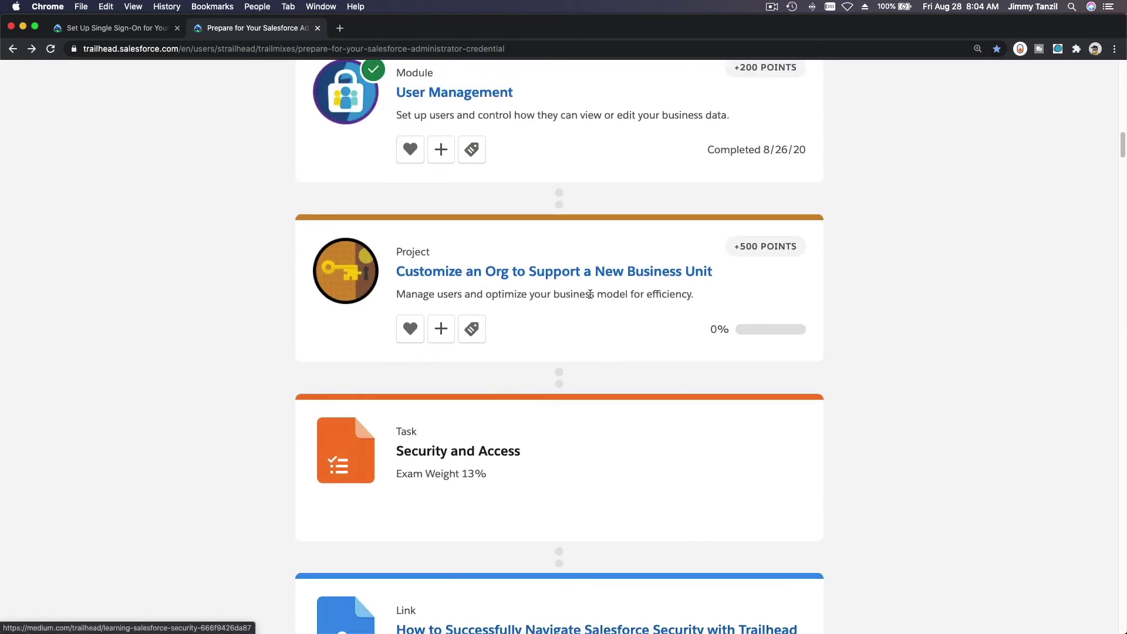
{"action": "scroll", "coordinate": [590, 294], "scroll_direction": "up", "scroll_amount": 3}
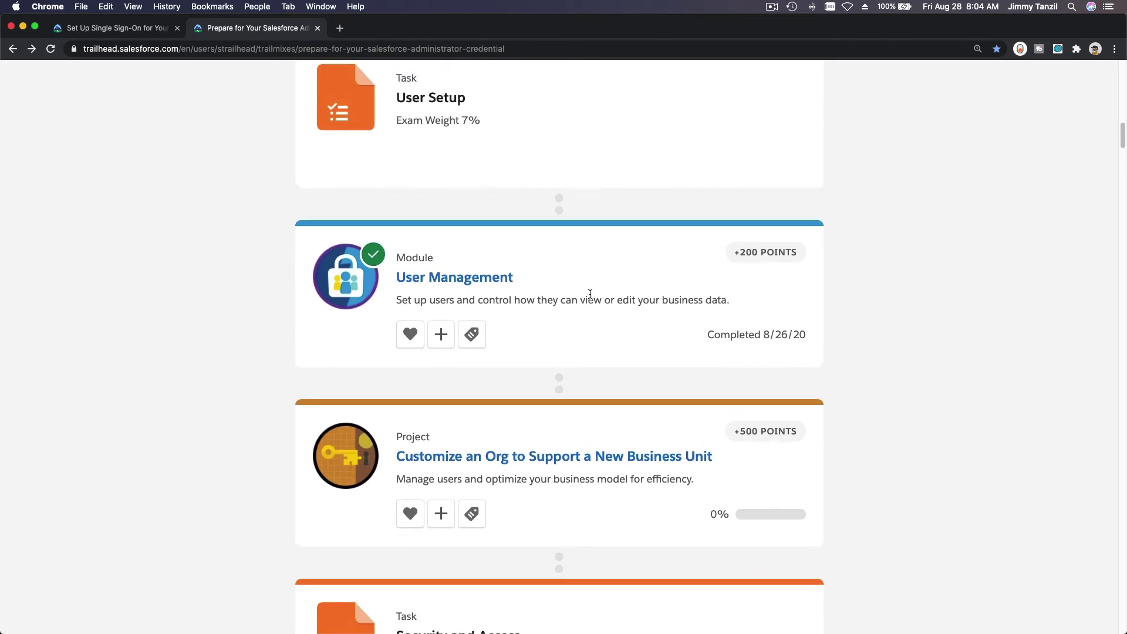
{"action": "scroll", "coordinate": [590, 293], "scroll_direction": "up", "scroll_amount": 1}
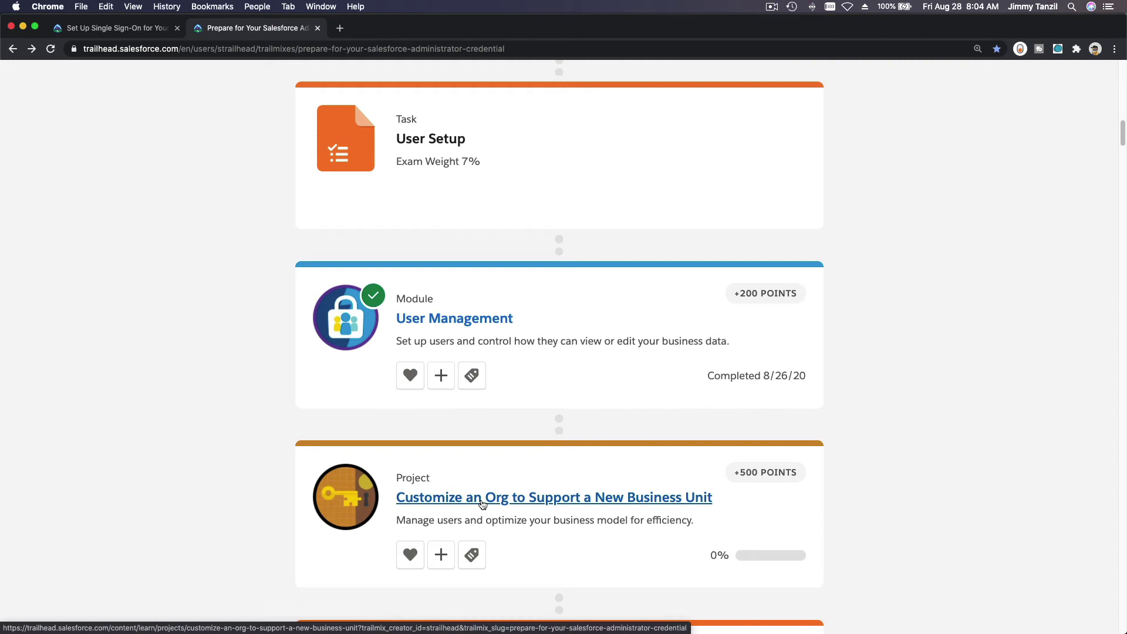
{"action": "scroll", "coordinate": [481, 503], "scroll_direction": "down", "scroll_amount": 1}
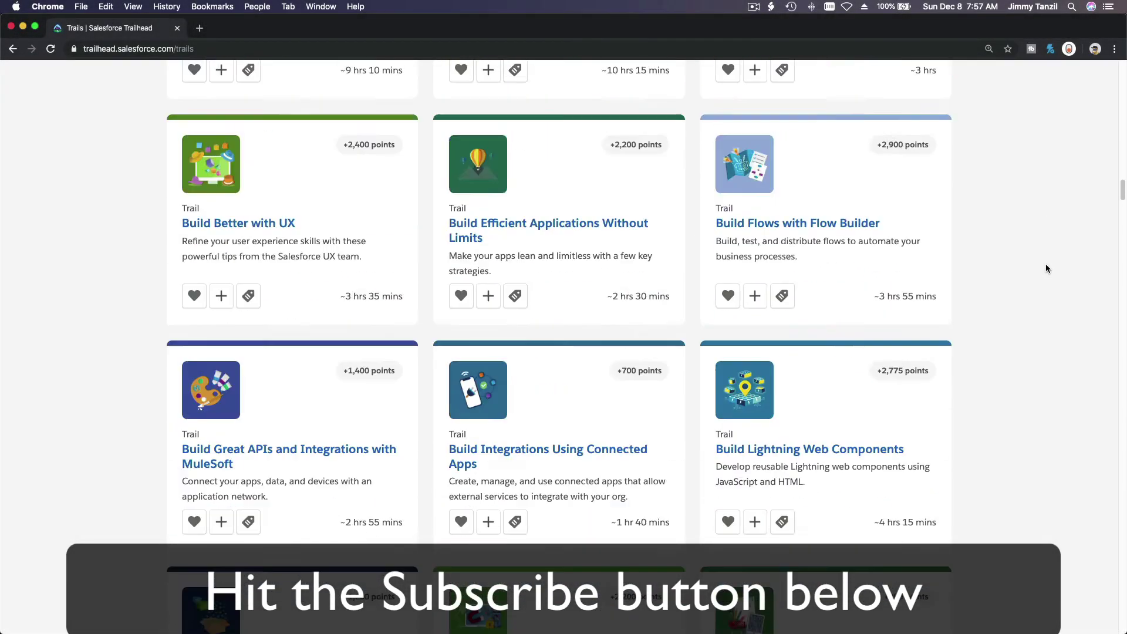
{"action": "scroll", "coordinate": [1045, 268], "scroll_direction": "down", "scroll_amount": 15}
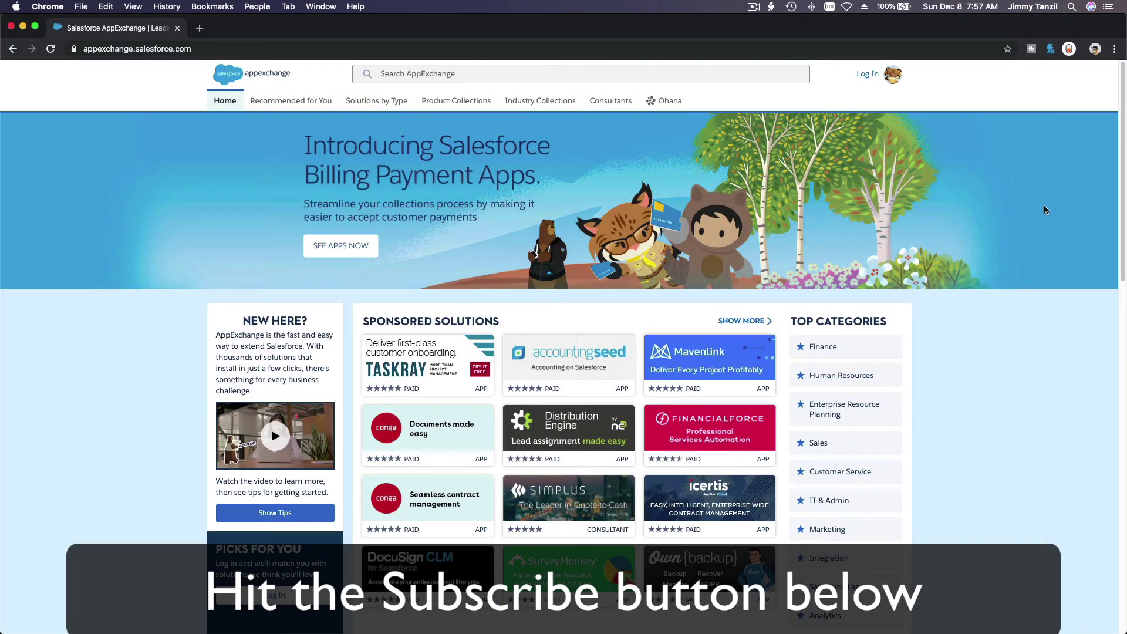
{"action": "scroll", "coordinate": [1044, 209], "scroll_direction": "down", "scroll_amount": 10}
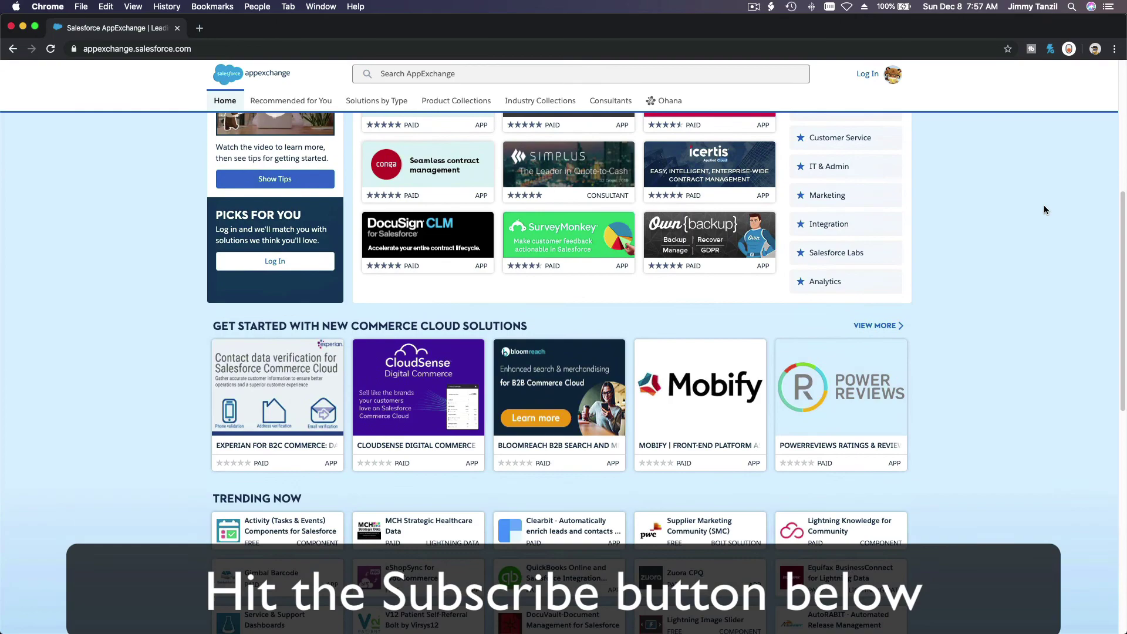
{"action": "scroll", "coordinate": [1044, 209], "scroll_direction": "down", "scroll_amount": 5}
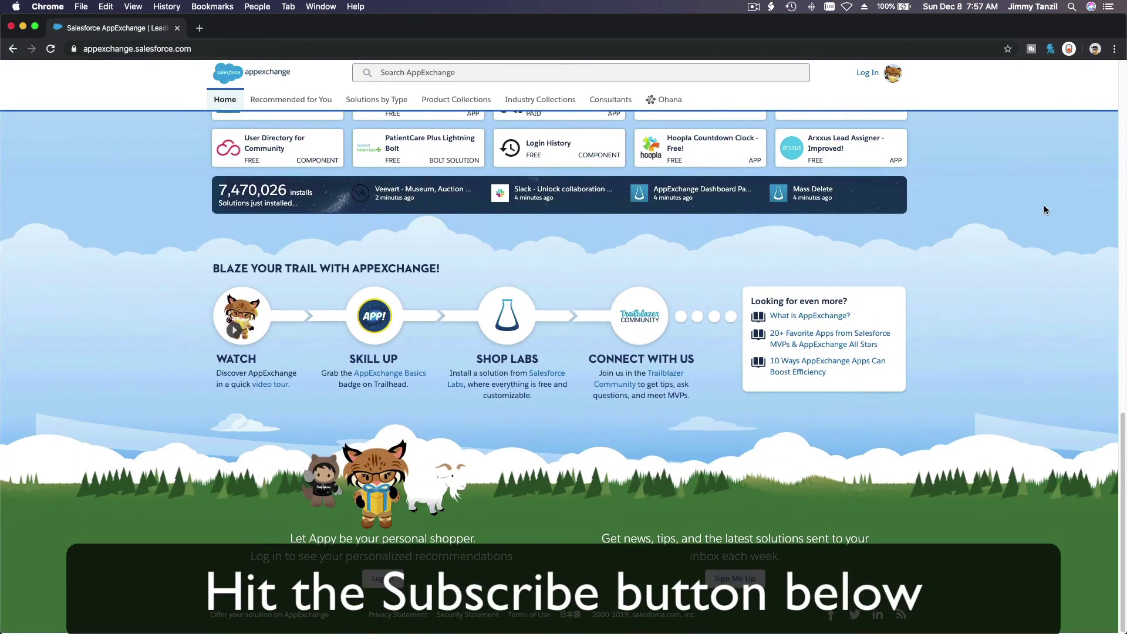